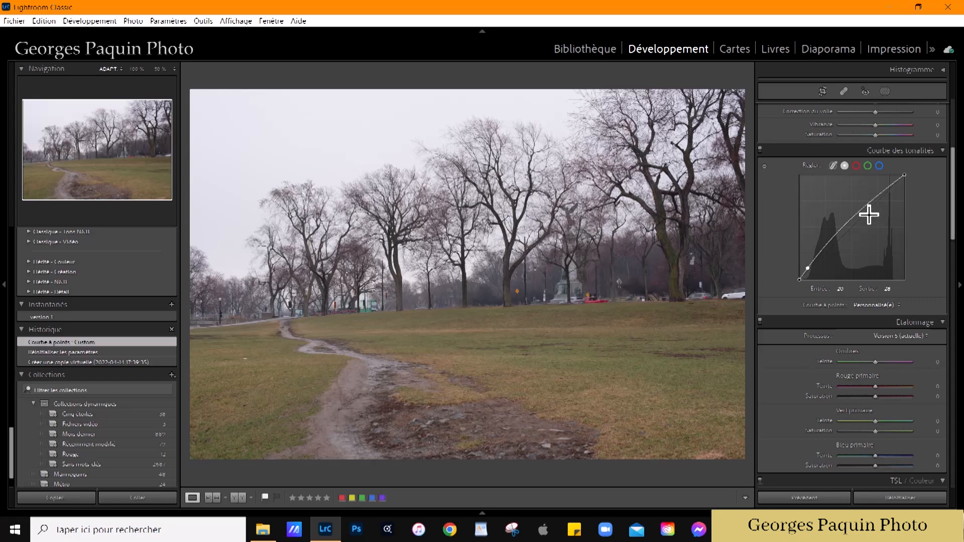
Step: Raise the composite tone curve from input 156 to output 183, and lower the red channel curve from input 220 to output 216
{"action": "left_click", "coordinate": [863, 209]}
{"action": "left_click_drag", "start_coordinate": [863, 207], "coordinate": [865, 204]}
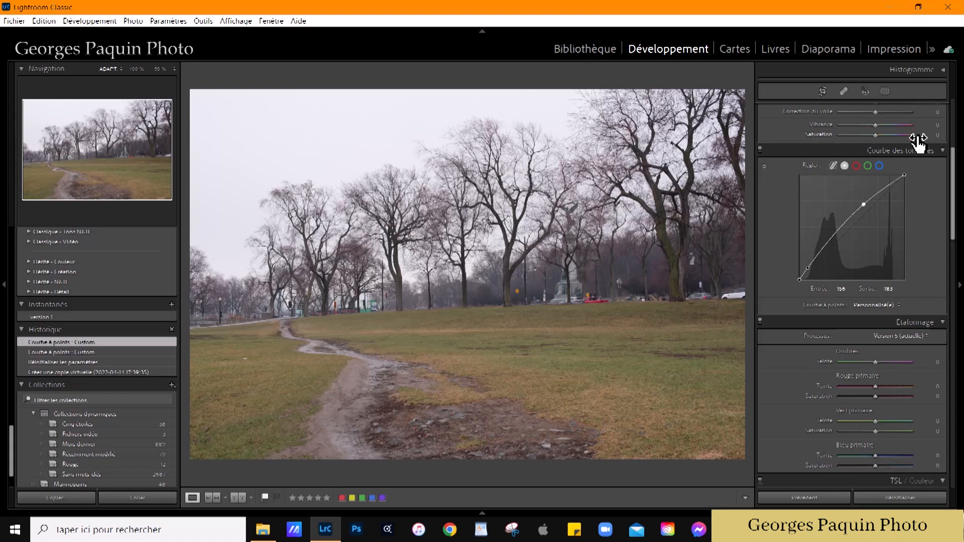
{"action": "left_click", "coordinate": [857, 165]}
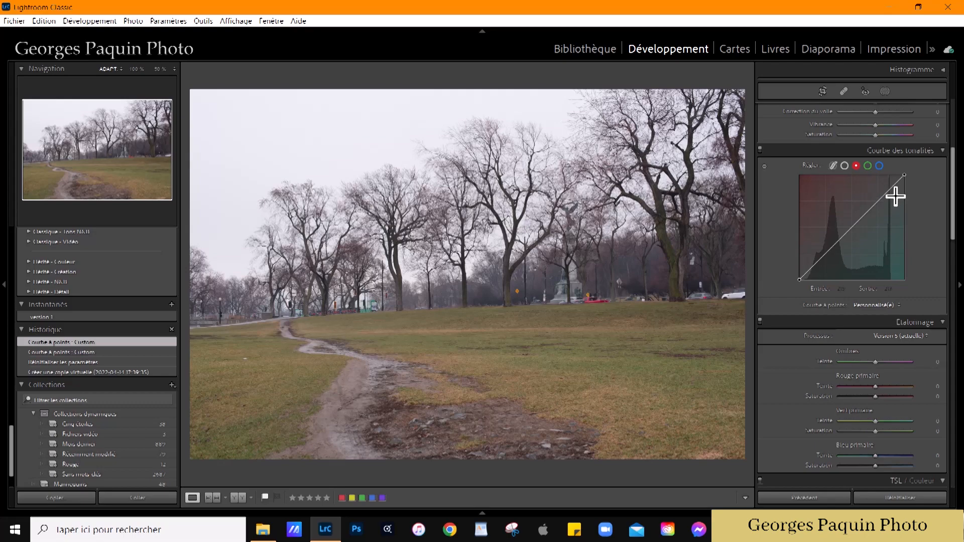
{"action": "mouse_move", "coordinate": [890, 190]}
{"action": "left_mouse_down"}
{"action": "mouse_move", "coordinate": [895, 202]}
{"action": "mouse_move", "coordinate": [891, 189]}
{"action": "left_mouse_up"}
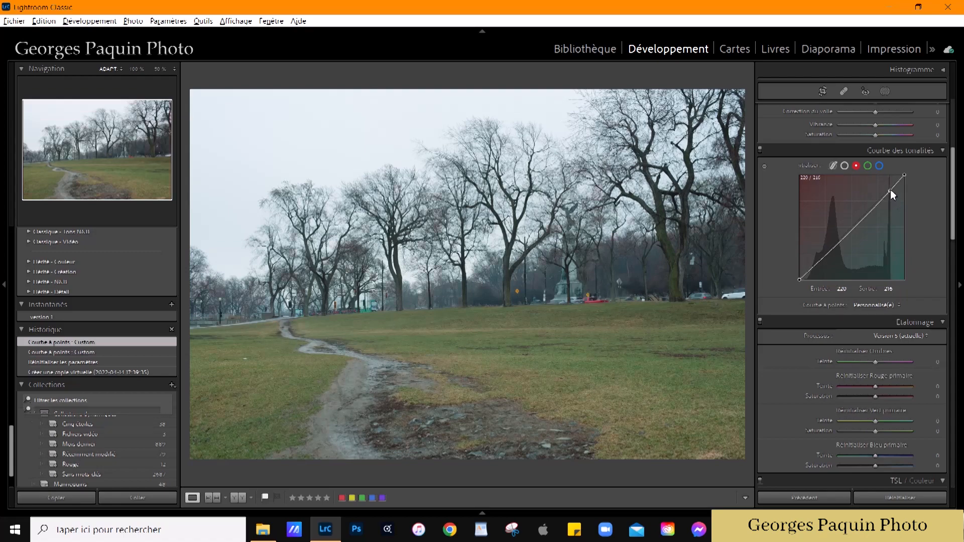
Step: Lift the shadows of the blue channel tone curve with a point at input 43, output 45
{"action": "left_click", "coordinate": [880, 166]}
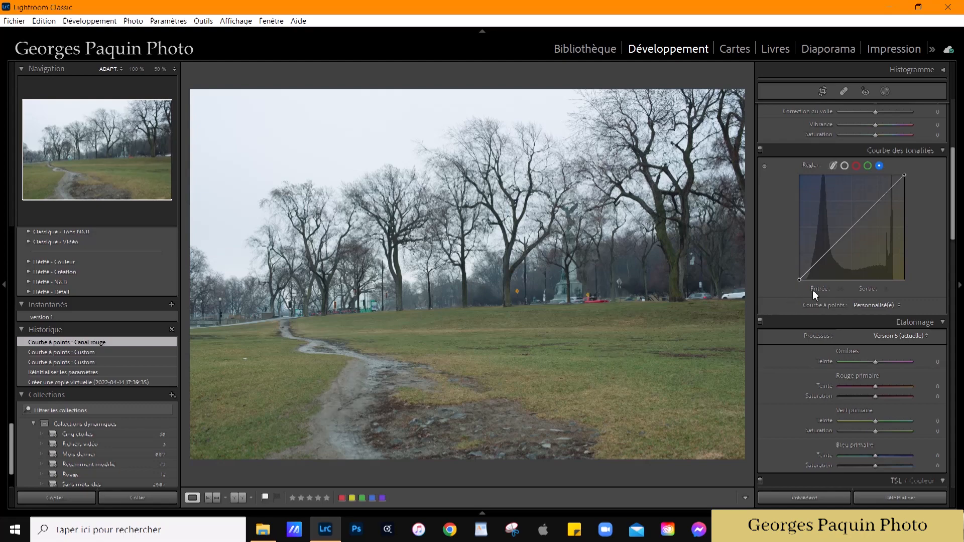
{"action": "left_click", "coordinate": [818, 262]}
{"action": "left_click_drag", "start_coordinate": [818, 262], "coordinate": [814, 261]}
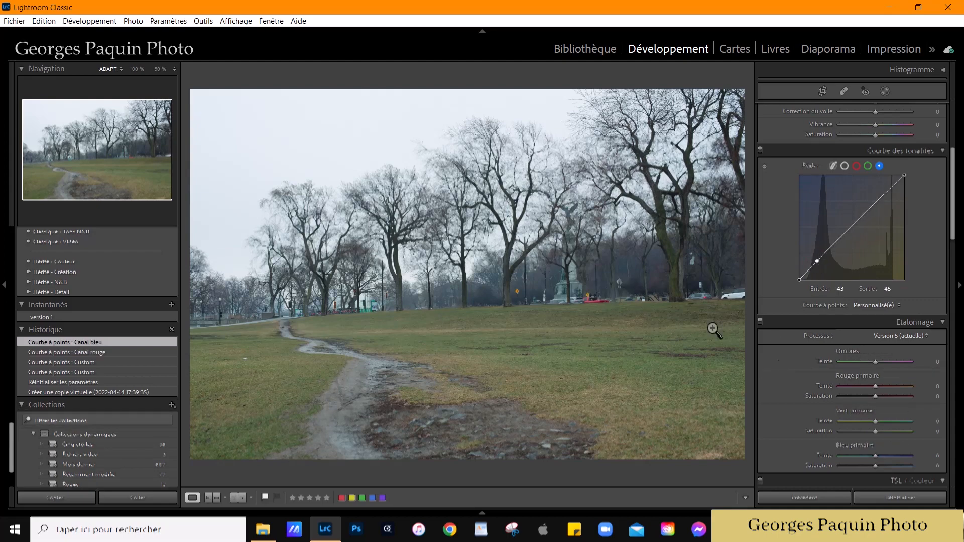
Step: Adjust the photo's basic tones: blacks -21, whites +32, highlights -85 and shadows +20
{"action": "scroll", "coordinate": [772, 232], "scroll_direction": "up", "scroll_amount": 5}
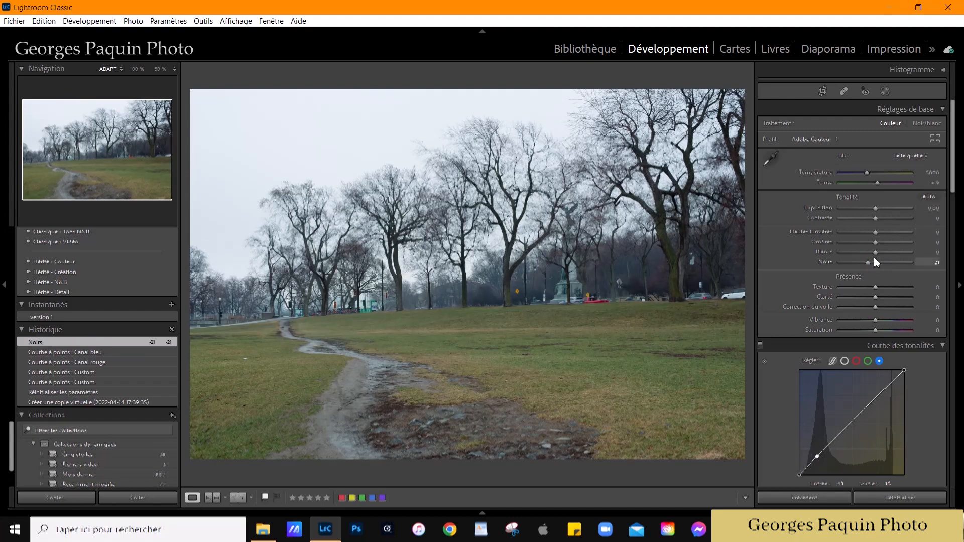
{"action": "left_click_drag", "start_coordinate": [878, 252], "coordinate": [888, 253]}
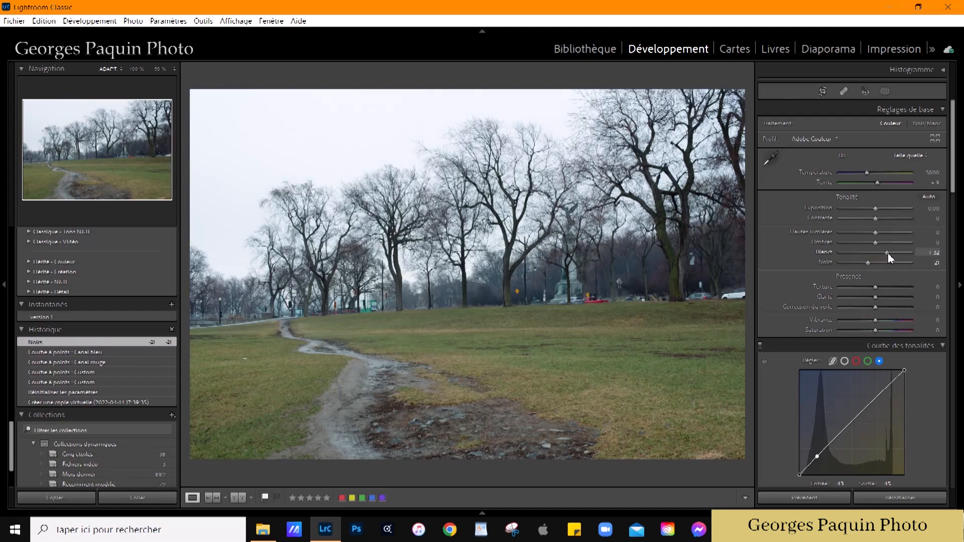
{"action": "left_click_drag", "start_coordinate": [876, 234], "coordinate": [846, 267]}
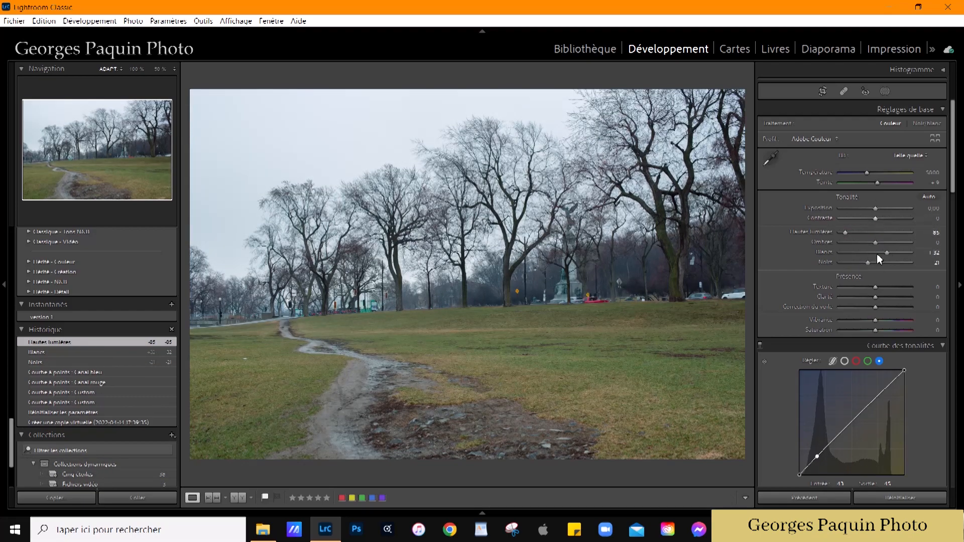
{"action": "left_click_drag", "start_coordinate": [874, 244], "coordinate": [884, 242]}
Step: Refine the photo's basic tones with contrast +6, blacks -11 and exposure -0.20
{"action": "left_click", "coordinate": [875, 218]}
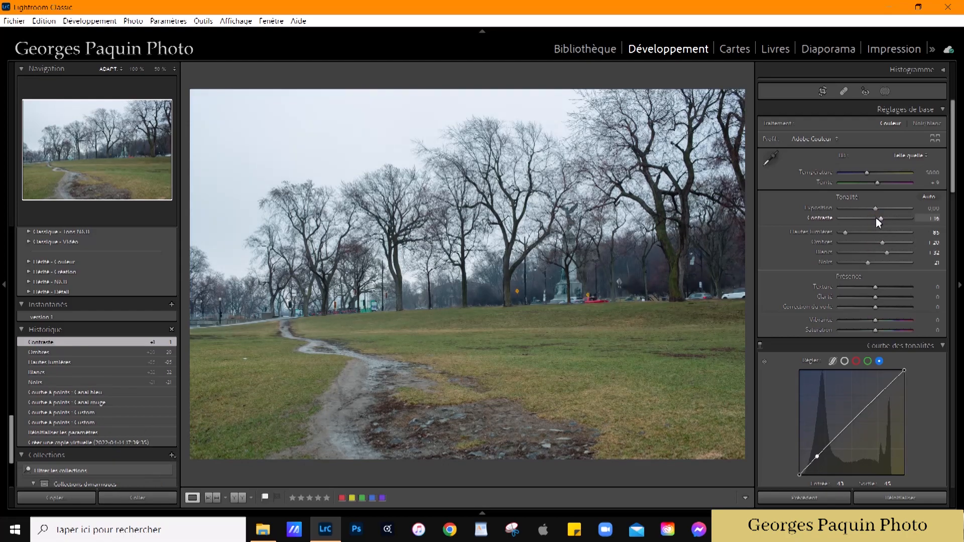
{"action": "left_click_drag", "start_coordinate": [876, 218], "coordinate": [876, 218]}
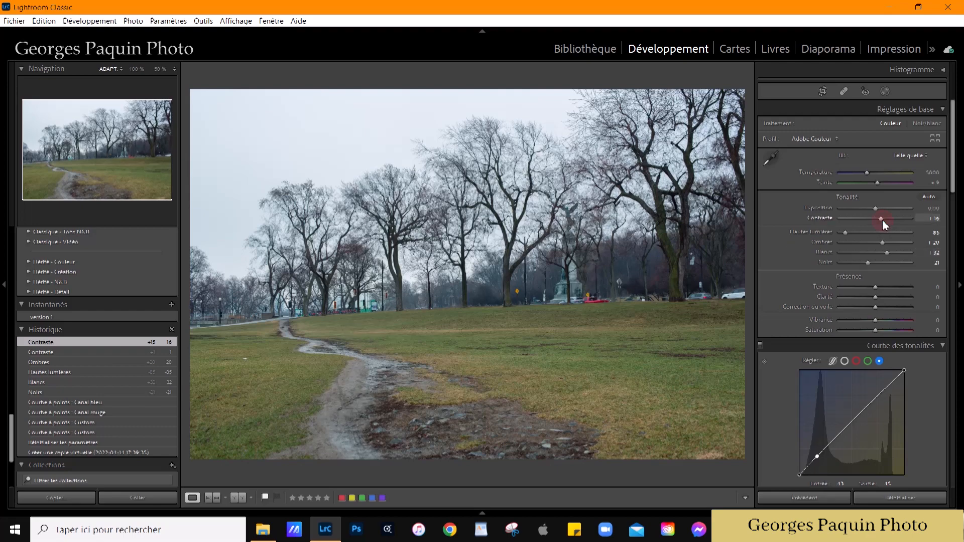
{"action": "left_click_drag", "start_coordinate": [884, 219], "coordinate": [880, 219]}
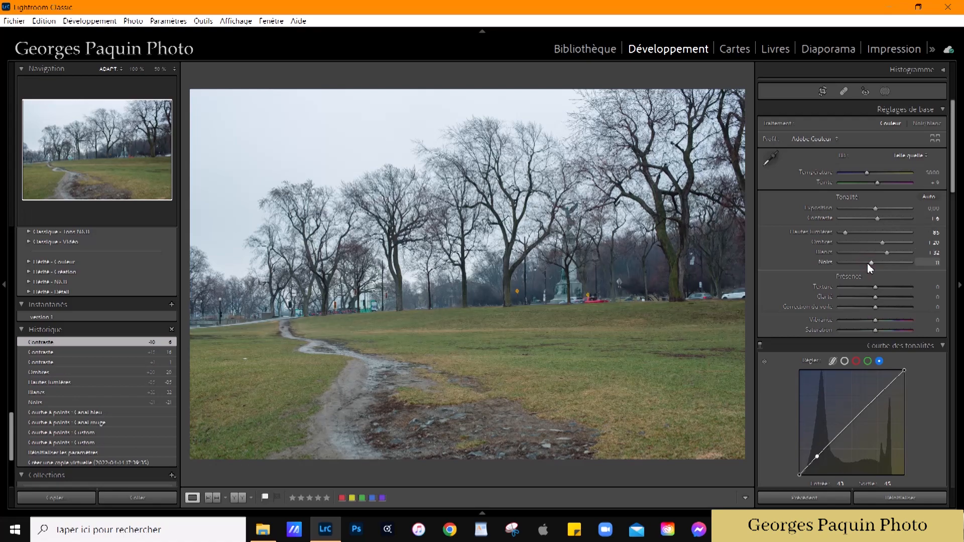
{"action": "left_click_drag", "start_coordinate": [868, 263], "coordinate": [868, 264]}
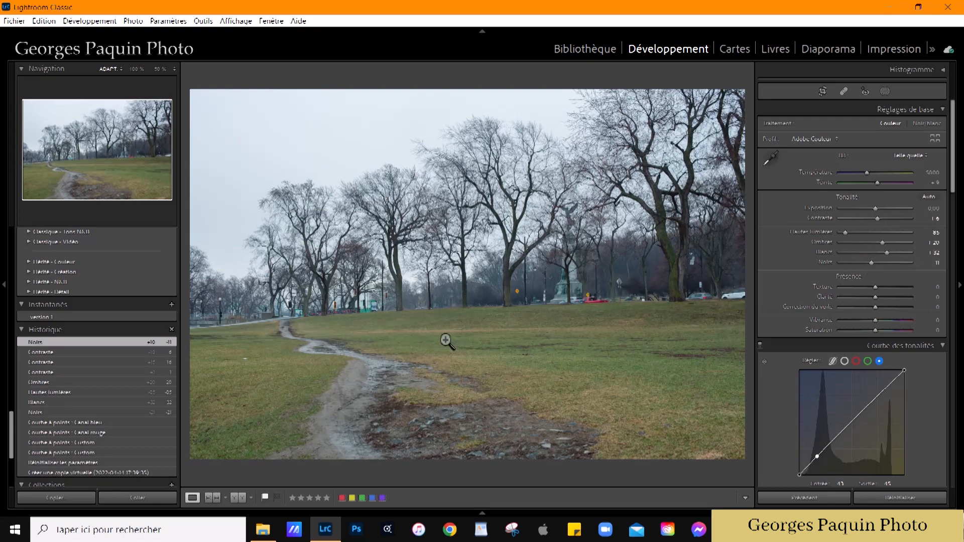
{"action": "left_click_drag", "start_coordinate": [876, 210], "coordinate": [876, 210]}
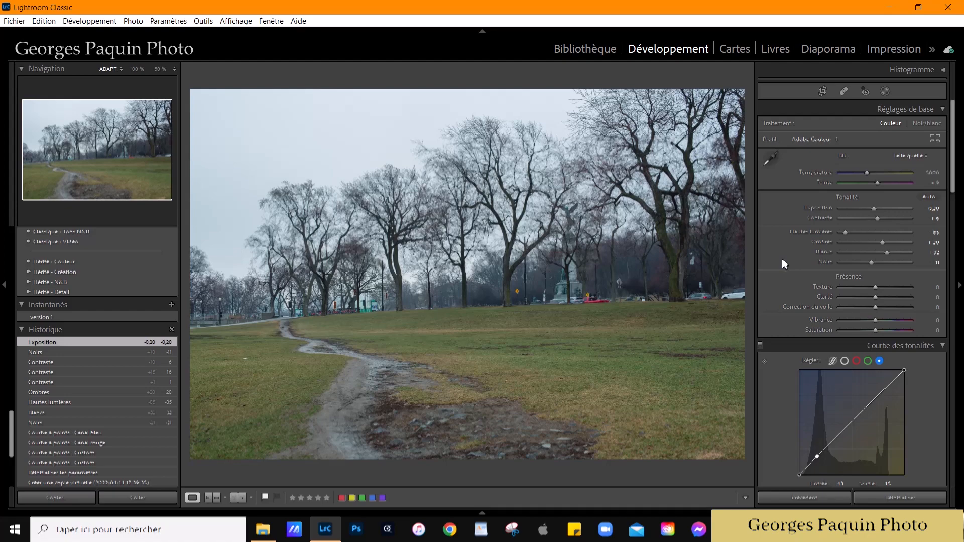
Step: Add a linear gradient mask covering the grassy foreground, widen its transition downward and hide the mask overlay
{"action": "left_click", "coordinate": [886, 91]}
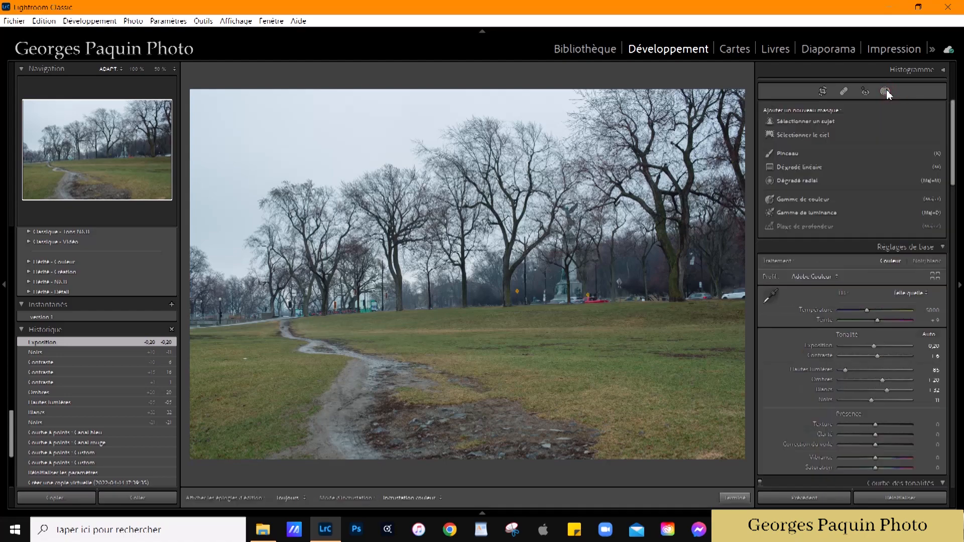
{"action": "left_click", "coordinate": [812, 167]}
{"action": "left_click_drag", "start_coordinate": [431, 333], "coordinate": [426, 295]}
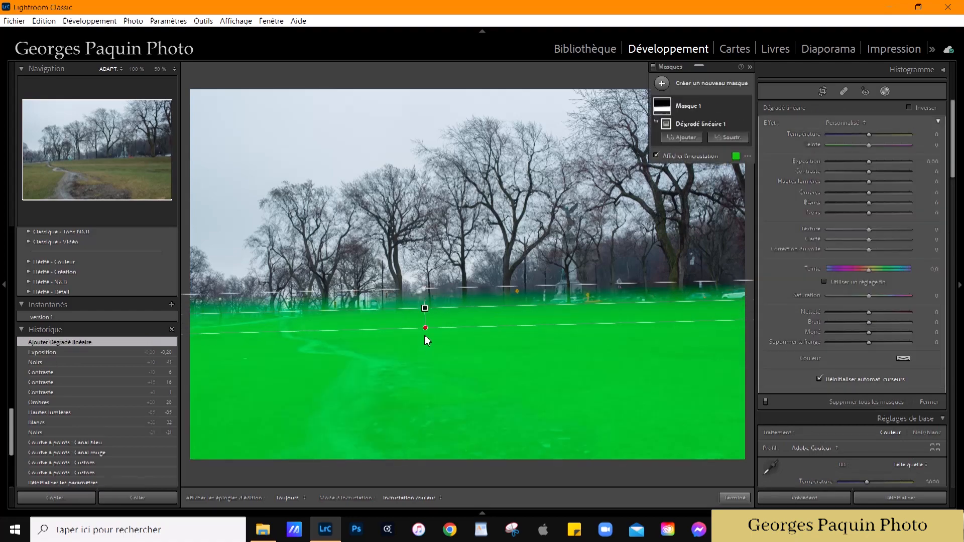
{"action": "left_click_drag", "start_coordinate": [429, 334], "coordinate": [436, 369]}
{"action": "left_click", "coordinate": [698, 155]}
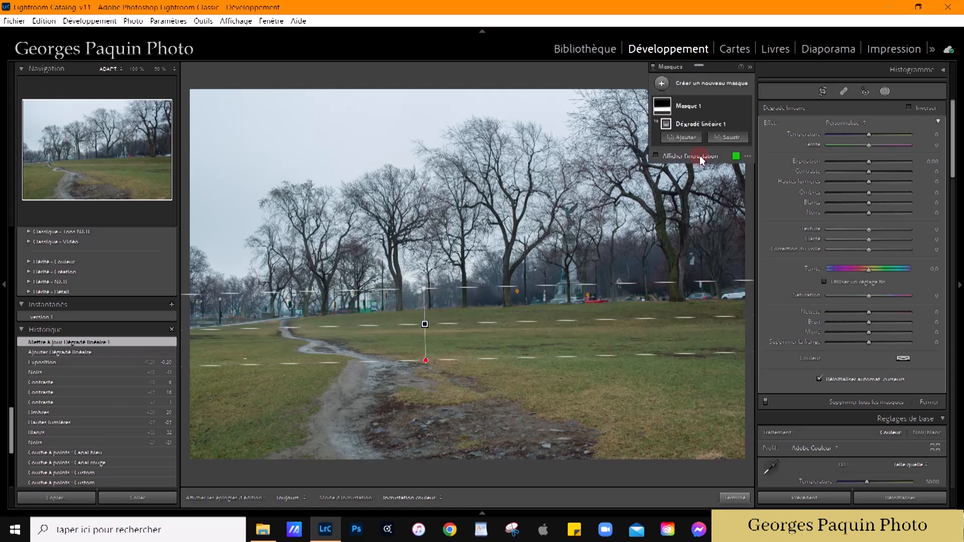
Step: Set the foreground mask to exposure -0.20, blacks -23, whites 26 and contrast 17, and shift its gradient slightly up
{"action": "left_click", "coordinate": [870, 163]}
{"action": "key", "text": "Down"}
{"action": "key", "text": "Down"}
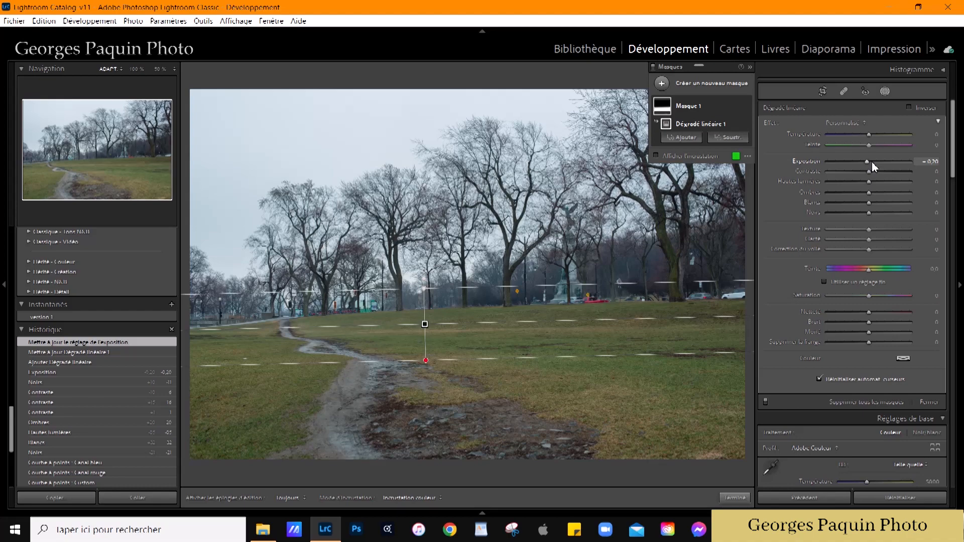
{"action": "mouse_move", "coordinate": [870, 213]}
{"action": "left_mouse_down"}
{"action": "mouse_move", "coordinate": [861, 225]}
{"action": "mouse_move", "coordinate": [882, 207]}
{"action": "left_mouse_up"}
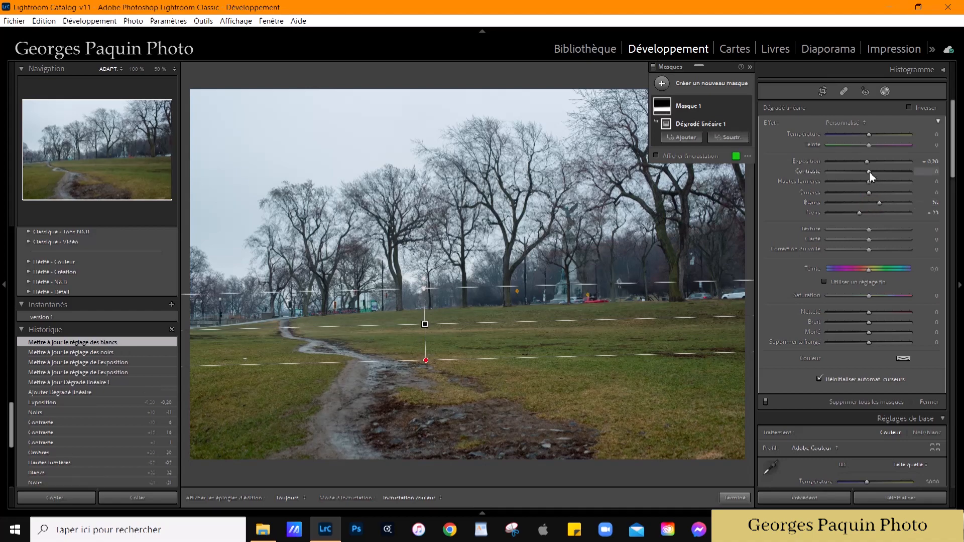
{"action": "left_click_drag", "start_coordinate": [878, 171], "coordinate": [878, 171]}
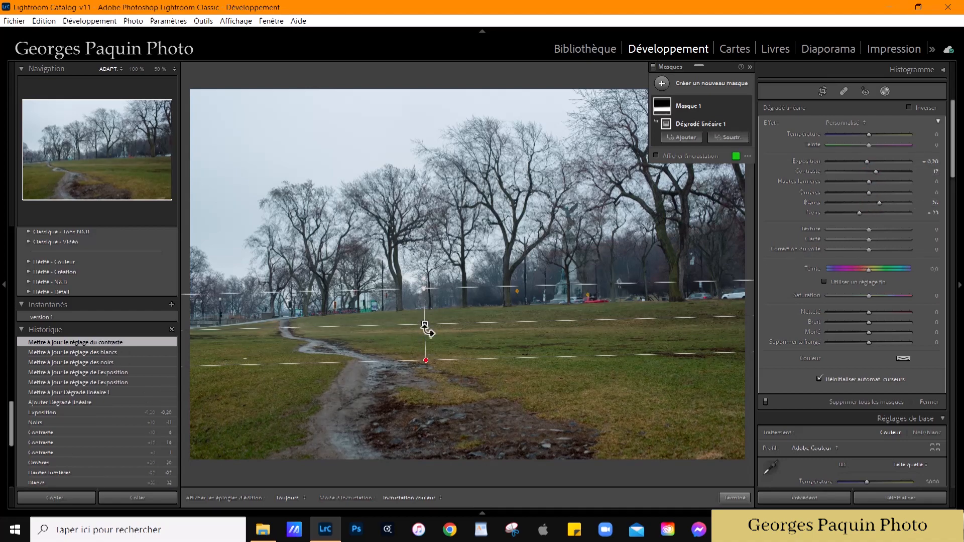
{"action": "left_click_drag", "start_coordinate": [429, 332], "coordinate": [432, 319]}
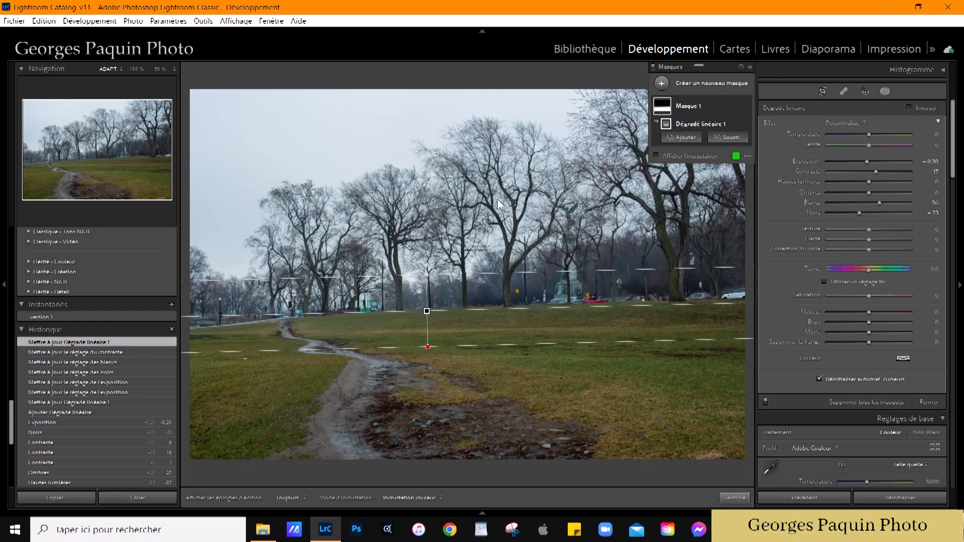
Step: Create a second linear gradient mask over the sky and trees, shift it upward and hide the mask overlay
{"action": "left_click", "coordinate": [663, 84]}
{"action": "left_click", "coordinate": [741, 150]}
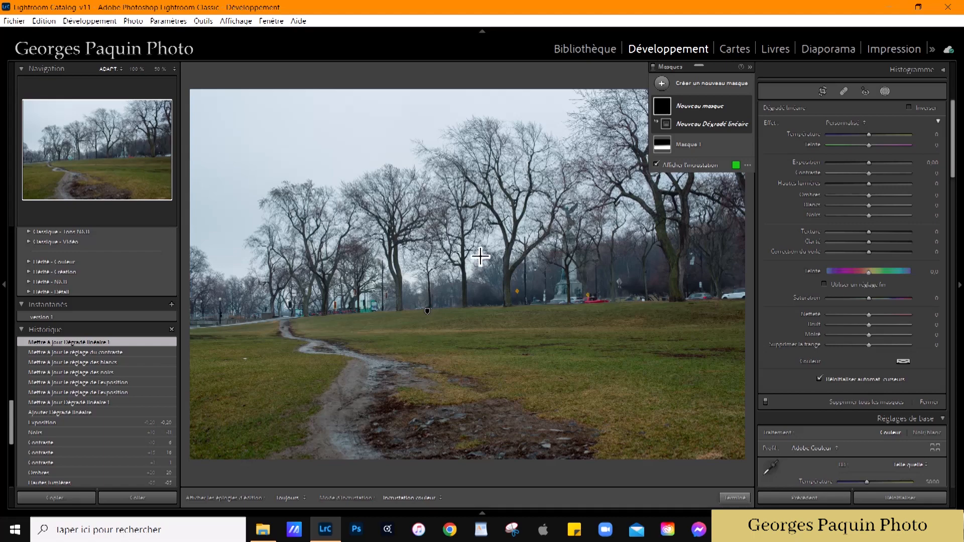
{"action": "left_click_drag", "start_coordinate": [460, 194], "coordinate": [461, 401]}
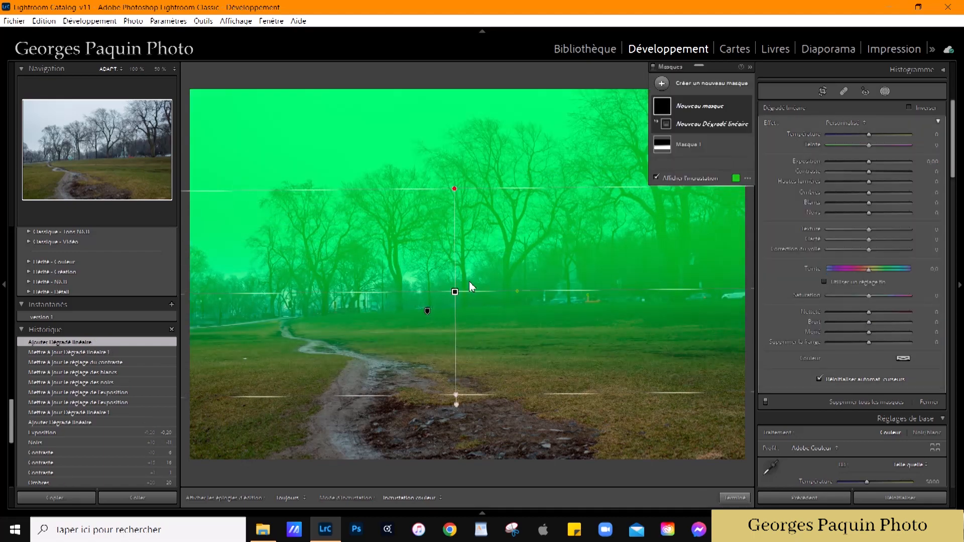
{"action": "left_click_drag", "start_coordinate": [459, 297], "coordinate": [459, 246]}
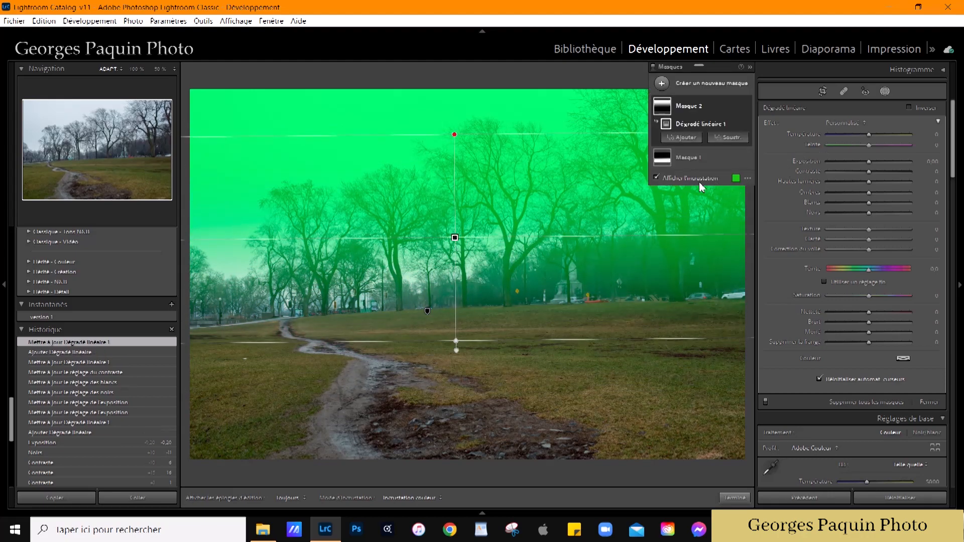
{"action": "left_click", "coordinate": [699, 179]}
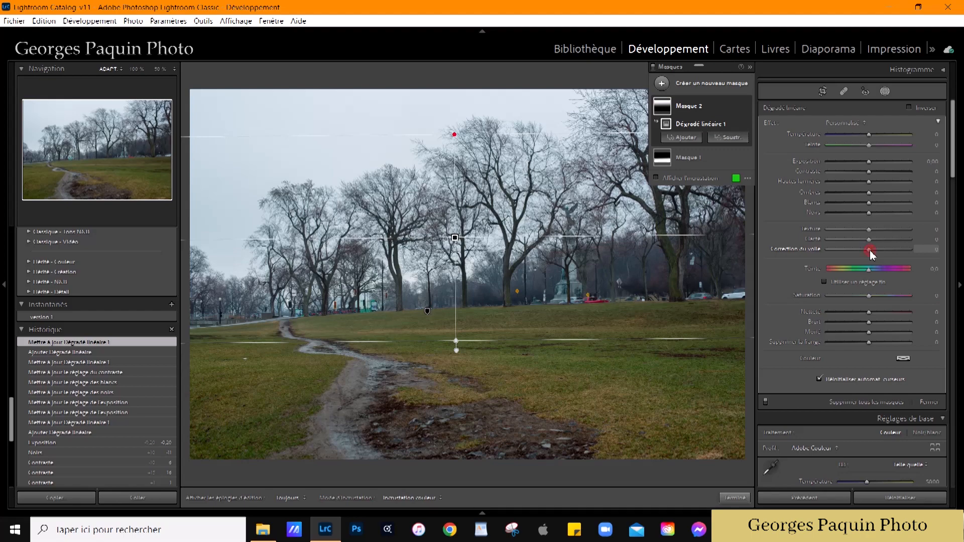
Step: Set Dehaze to -60 on the sky and trees mask, and narrow and reposition its gradient over the trees
{"action": "left_click_drag", "start_coordinate": [867, 252], "coordinate": [846, 279]}
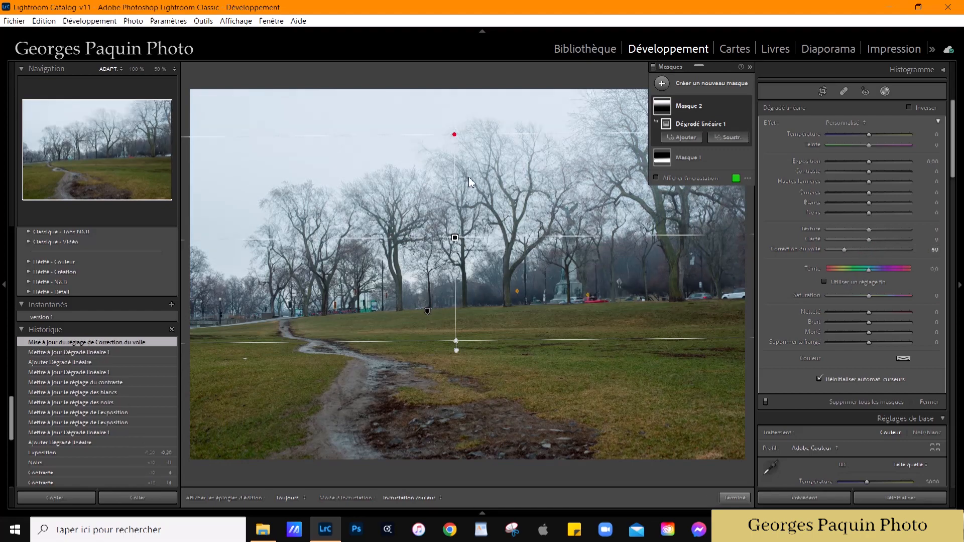
{"action": "mouse_move", "coordinate": [459, 242]}
{"action": "mouse_move", "coordinate": [458, 242]}
{"action": "left_mouse_down"}
{"action": "mouse_move", "coordinate": [458, 276]}
{"action": "mouse_move", "coordinate": [461, 250]}
{"action": "left_mouse_up"}
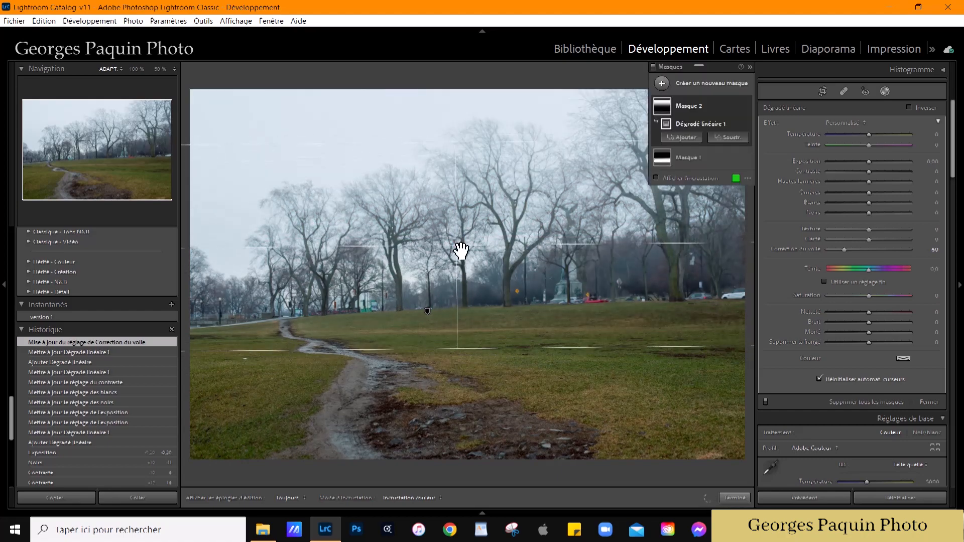
{"action": "left_click_drag", "start_coordinate": [452, 144], "coordinate": [465, 222]}
{"action": "left_click_drag", "start_coordinate": [459, 279], "coordinate": [460, 246]}
Step: Set the sky and trees mask to Dehaze -43, blacks -16 and contrast 13, and finish masking
{"action": "left_click_drag", "start_coordinate": [850, 249], "coordinate": [853, 249]}
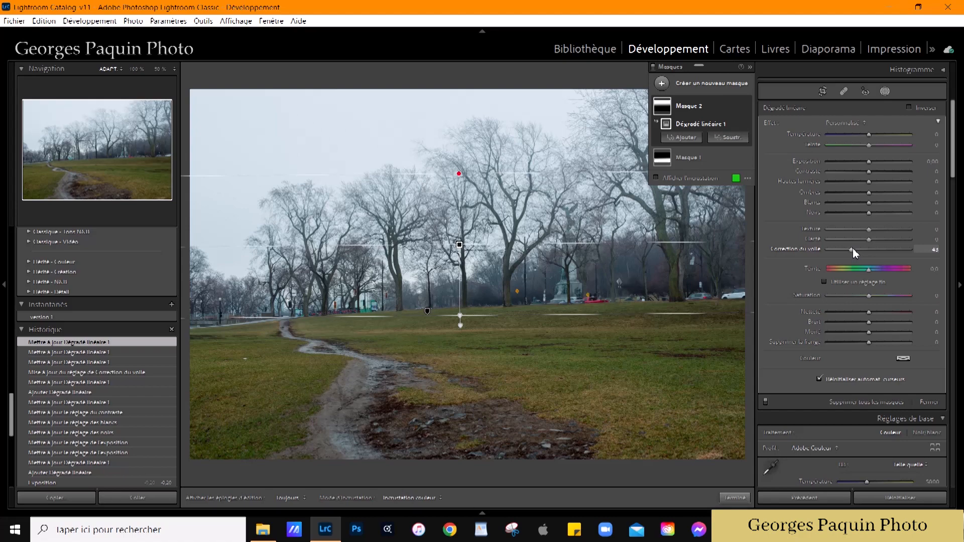
{"action": "left_click_drag", "start_coordinate": [869, 213], "coordinate": [863, 219]}
{"action": "left_click_drag", "start_coordinate": [874, 170], "coordinate": [875, 171]}
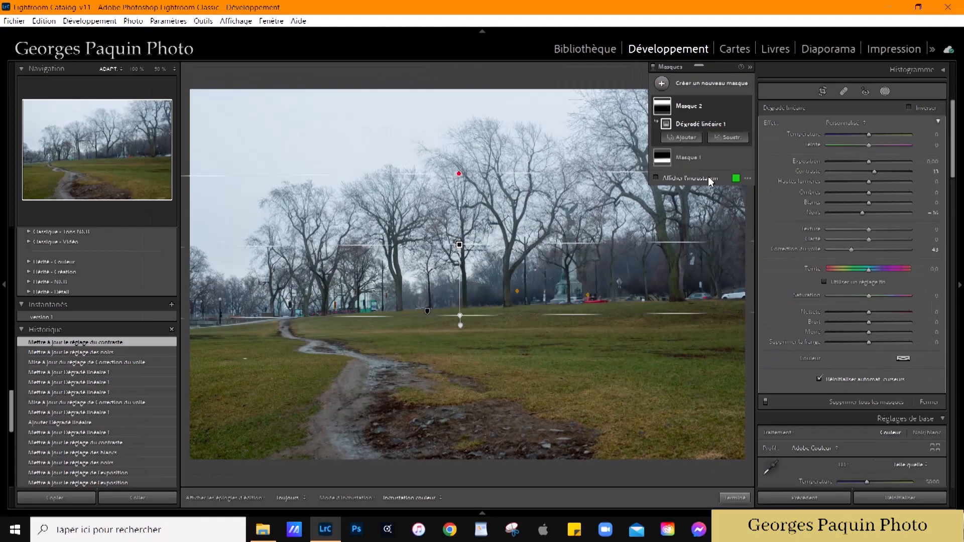
{"action": "left_click", "coordinate": [732, 498]}
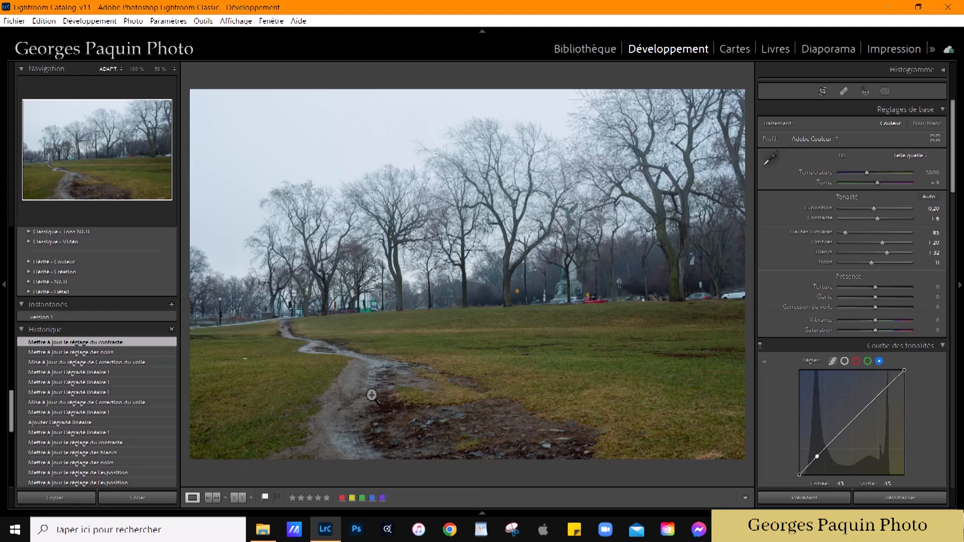
Step: Start a new brush mask for the muddy path with exposure 0.39 and whites 41
{"action": "left_click", "coordinate": [377, 431]}
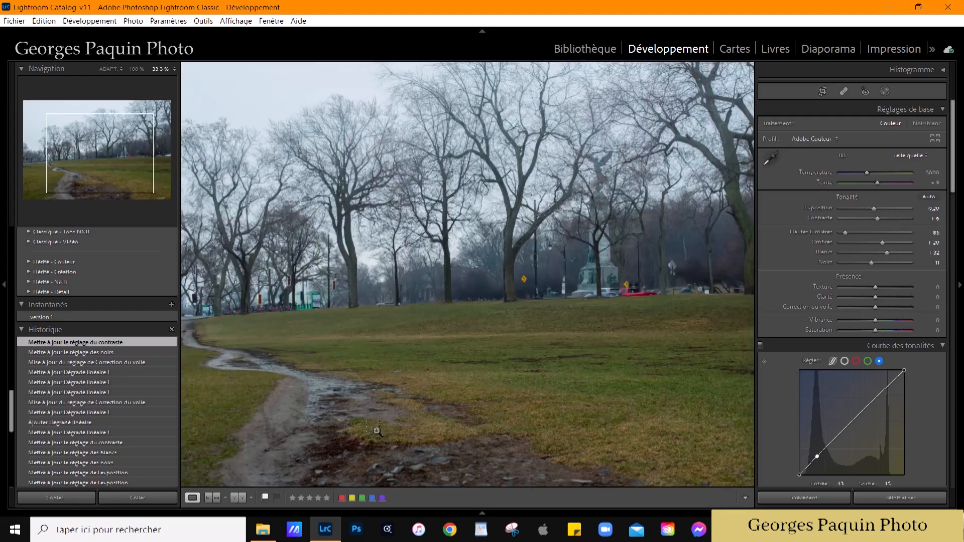
{"action": "left_click_drag", "start_coordinate": [359, 437], "coordinate": [564, 233]}
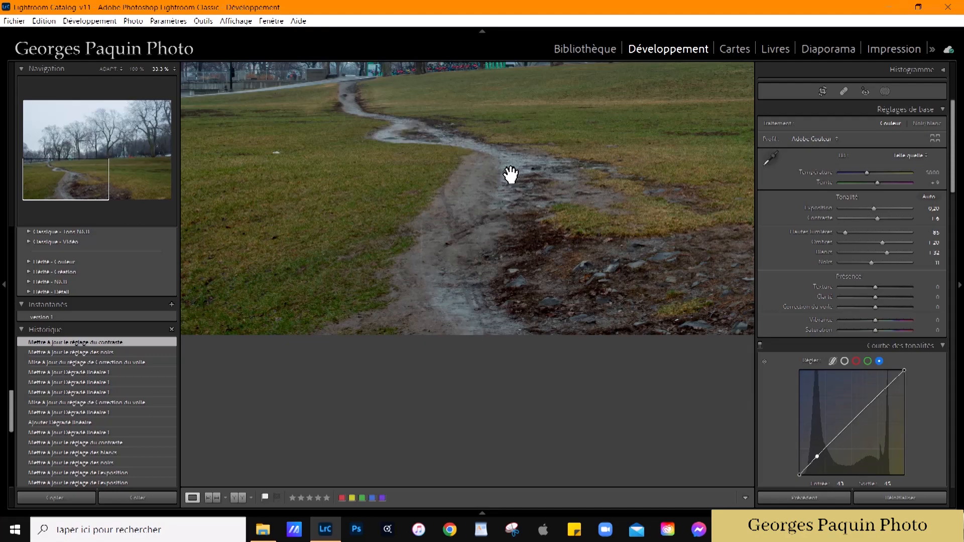
{"action": "left_click_drag", "start_coordinate": [514, 195], "coordinate": [494, 283]}
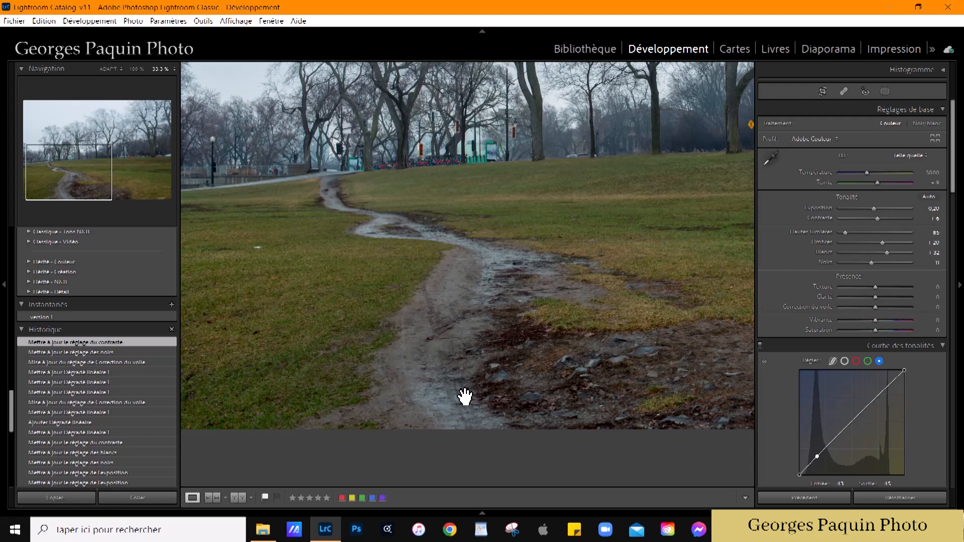
{"action": "key", "text": "k"}
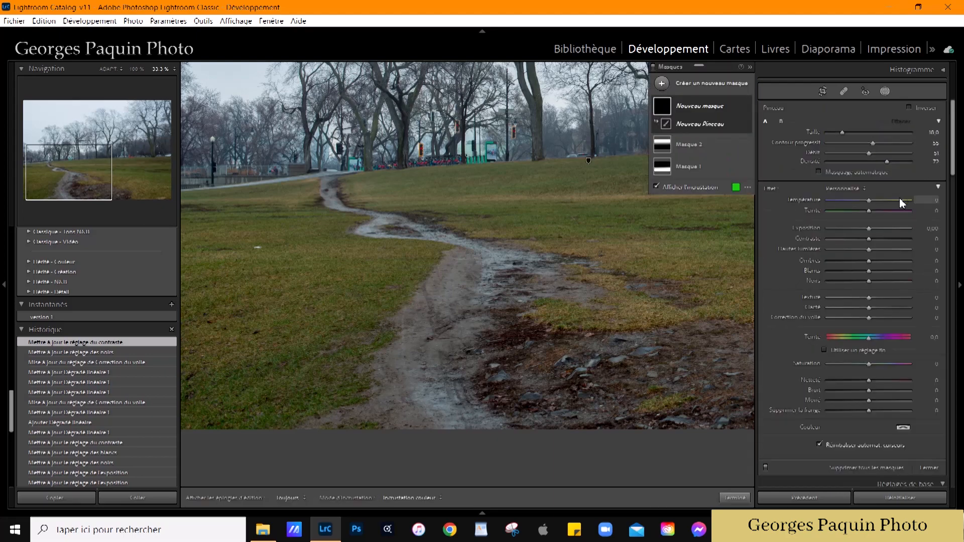
{"action": "left_click_drag", "start_coordinate": [870, 230], "coordinate": [873, 230]}
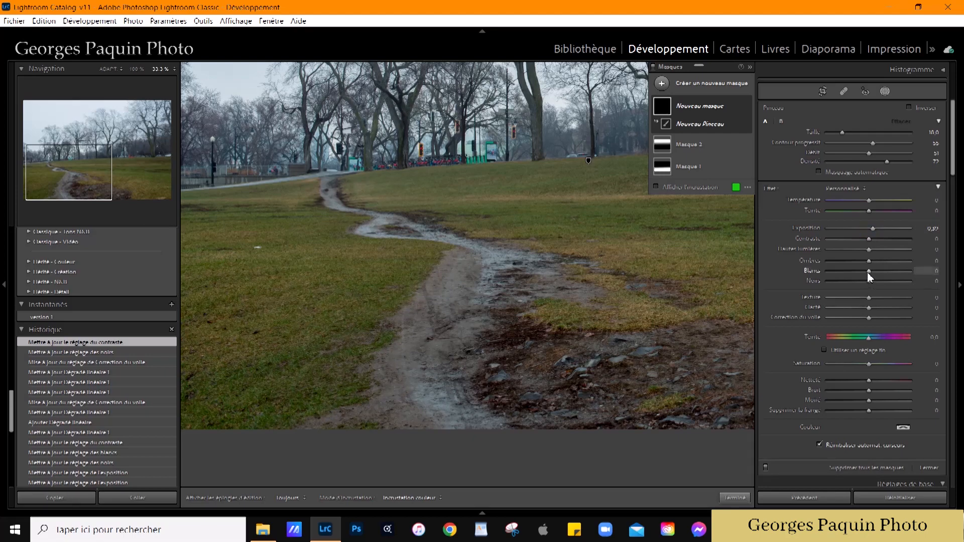
{"action": "left_click_drag", "start_coordinate": [878, 275], "coordinate": [885, 273]}
Step: Set the mask brush to size 12, flow 52 and density 66, and hide the edit pins
{"action": "left_click_drag", "start_coordinate": [869, 155], "coordinate": [872, 156]}
{"action": "scroll", "coordinate": [410, 322], "scroll_direction": "down", "scroll_amount": 3}
{"action": "scroll", "coordinate": [413, 340], "scroll_direction": "up", "scroll_amount": 2}
{"action": "key", "text": "h"}
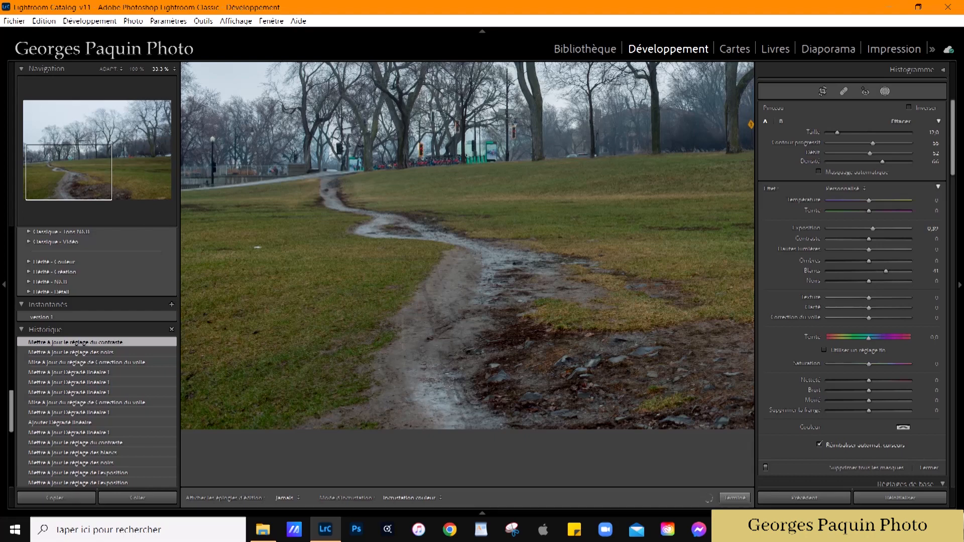
Step: Paint the near and middle stretches of the muddy path into the brush mask
{"action": "left_click_drag", "start_coordinate": [439, 400], "coordinate": [441, 401]}
{"action": "left_click_drag", "start_coordinate": [497, 265], "coordinate": [472, 247]}
{"action": "left_click_drag", "start_coordinate": [445, 408], "coordinate": [456, 328]}
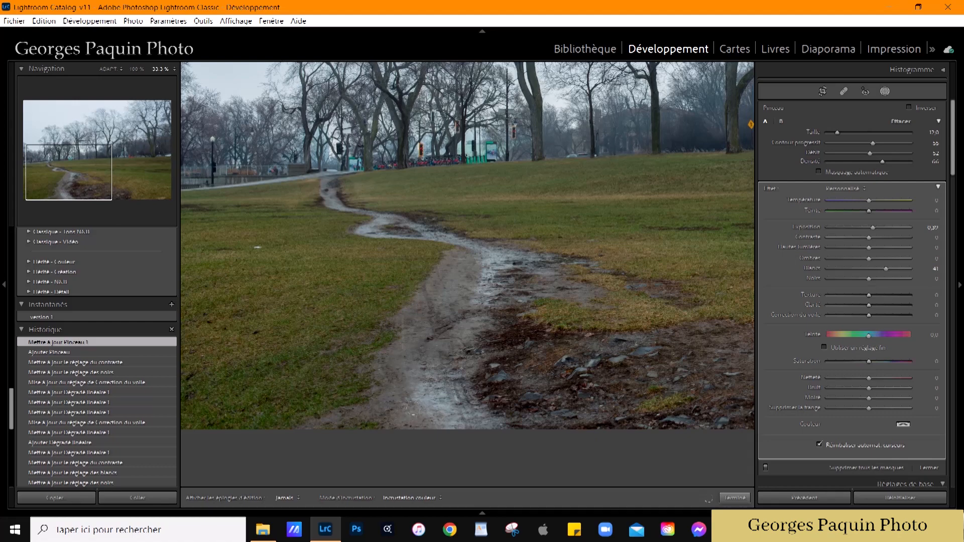
{"action": "left_click_drag", "start_coordinate": [483, 259], "coordinate": [482, 258]}
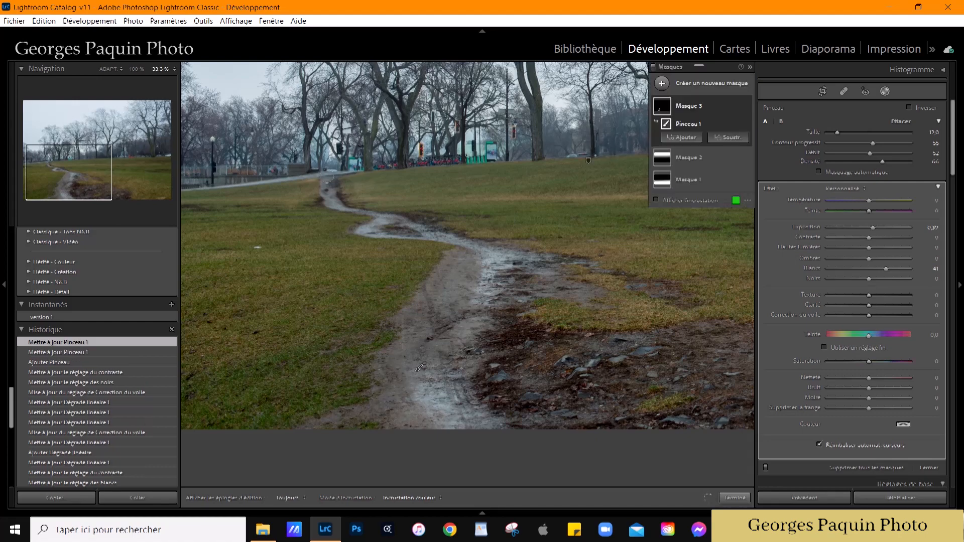
Step: At 100% magnification, brush the far winding stretch of the path into the mask, and set the mask's clarity to 17
{"action": "left_click", "coordinate": [136, 70]}
{"action": "left_click_drag", "start_coordinate": [511, 231], "coordinate": [555, 353]}
{"action": "key", "text": "h"}
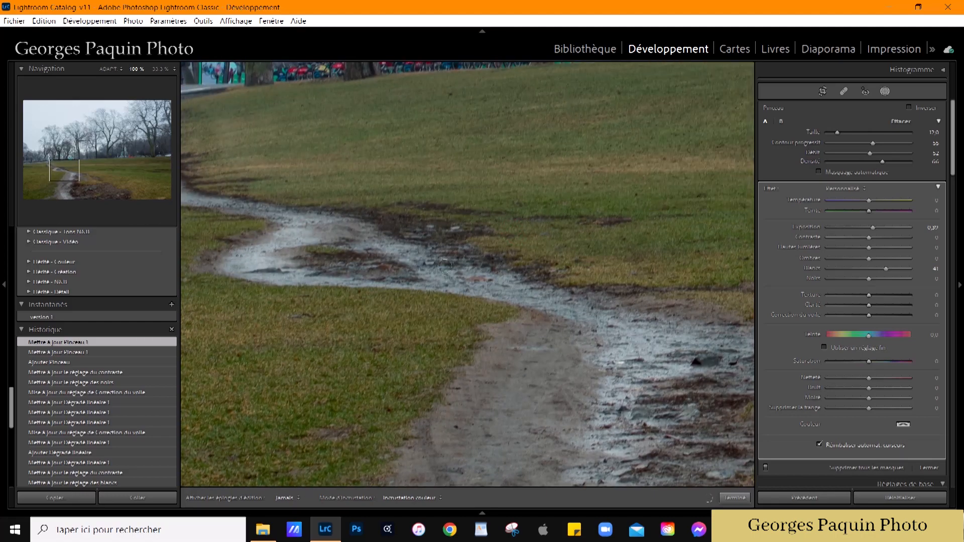
{"action": "left_click_drag", "start_coordinate": [616, 322], "coordinate": [618, 323]}
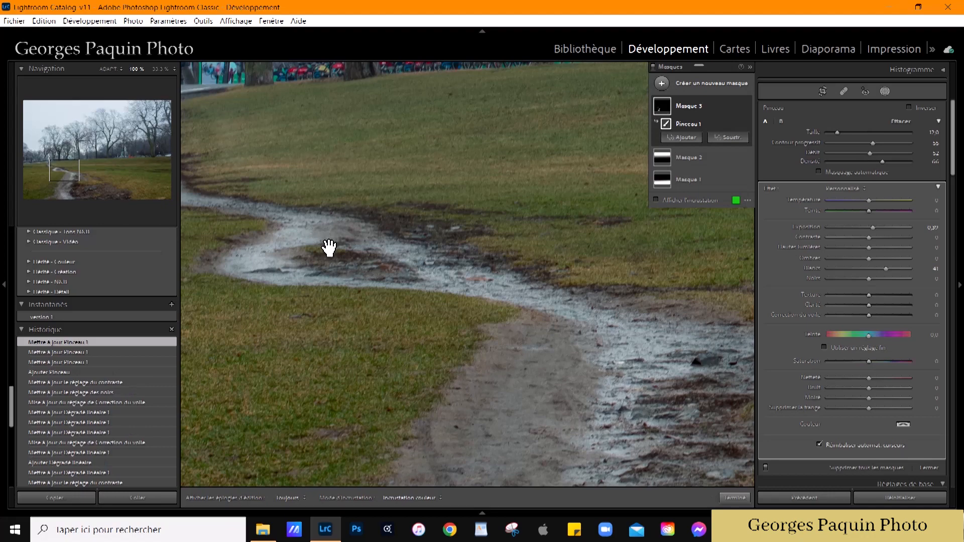
{"action": "left_click_drag", "start_coordinate": [327, 248], "coordinate": [555, 333]}
{"action": "mouse_move", "coordinate": [368, 236]}
{"action": "left_mouse_down"}
{"action": "mouse_move", "coordinate": [373, 269]}
{"action": "mouse_move", "coordinate": [392, 282]}
{"action": "mouse_move", "coordinate": [447, 285]}
{"action": "mouse_move", "coordinate": [363, 239]}
{"action": "left_mouse_up"}
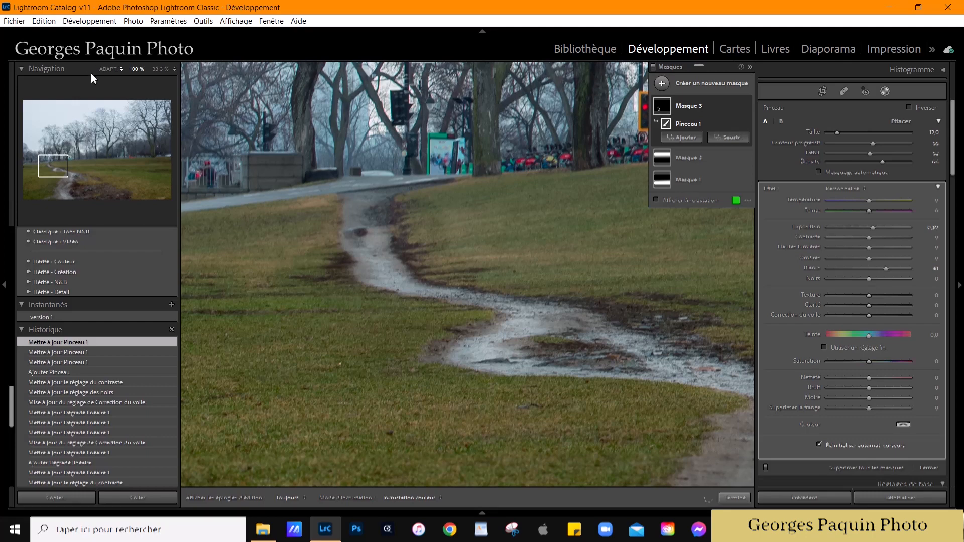
{"action": "left_click", "coordinate": [109, 68]}
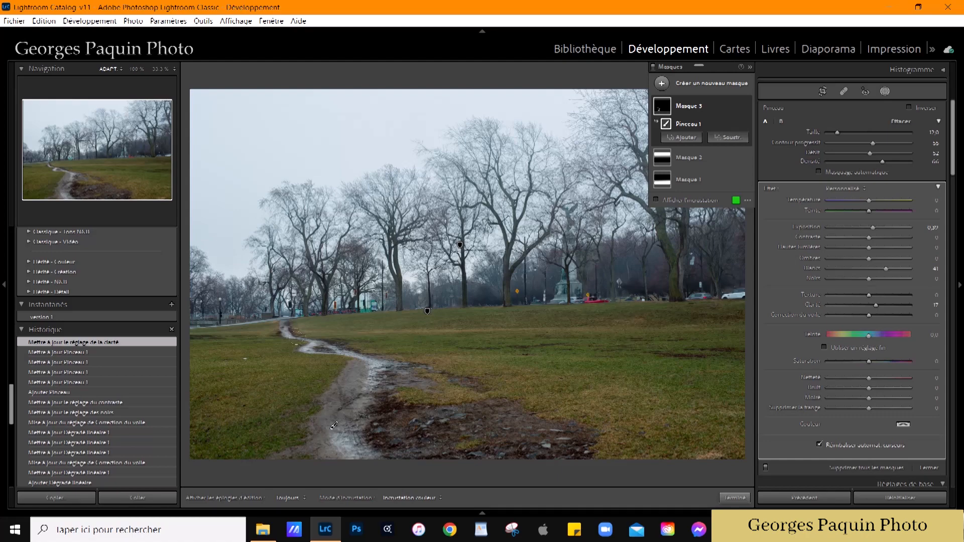
Step: Start a new brush mask for the grass with the brush flow at 72 and density at 77
{"action": "scroll", "coordinate": [261, 308], "scroll_direction": "down", "scroll_amount": 3}
{"action": "scroll", "coordinate": [366, 414], "scroll_direction": "up", "scroll_amount": 3}
{"action": "key", "text": "k"}
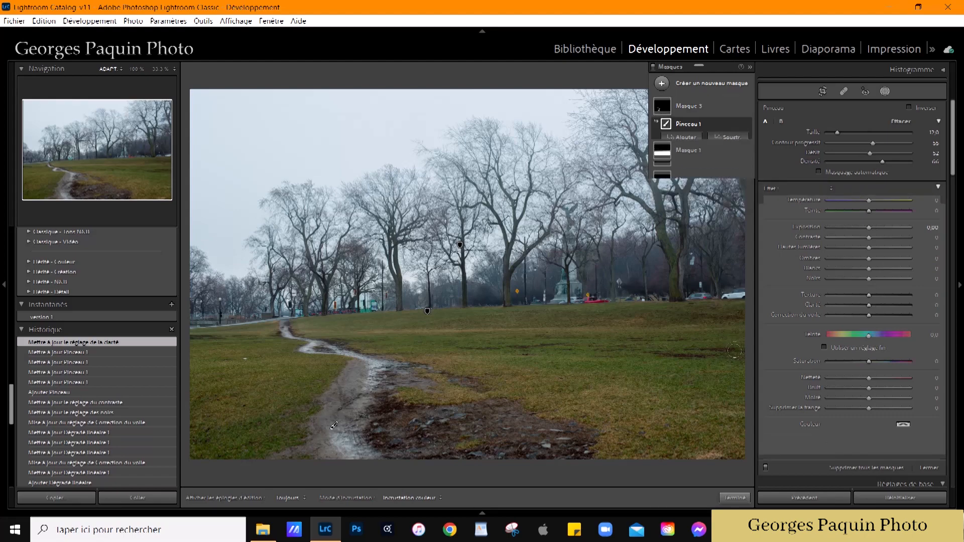
{"action": "left_click_drag", "start_coordinate": [871, 155], "coordinate": [884, 159]}
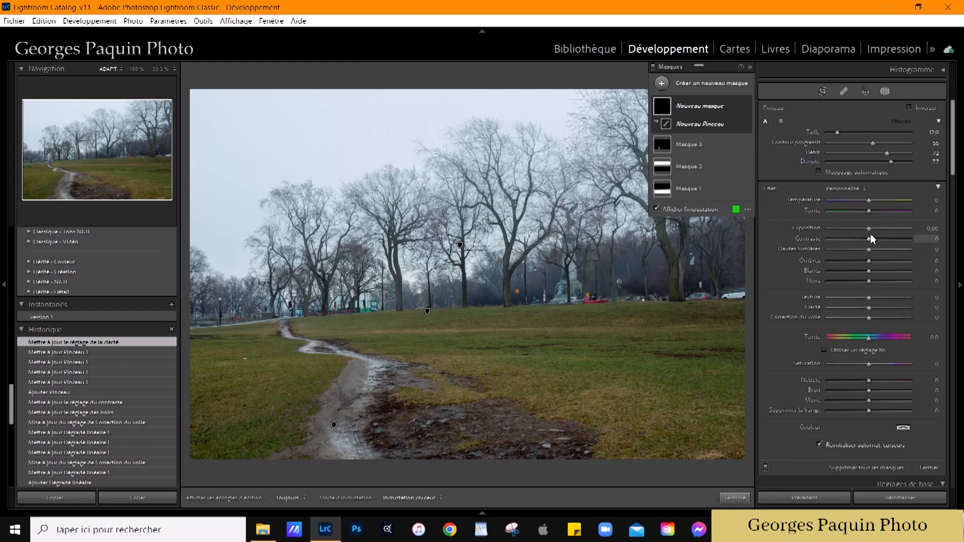
Step: Set the new mask's exposure to -0.30, blacks to -26 and contrast to 9
{"action": "left_click_drag", "start_coordinate": [869, 229], "coordinate": [866, 230]}
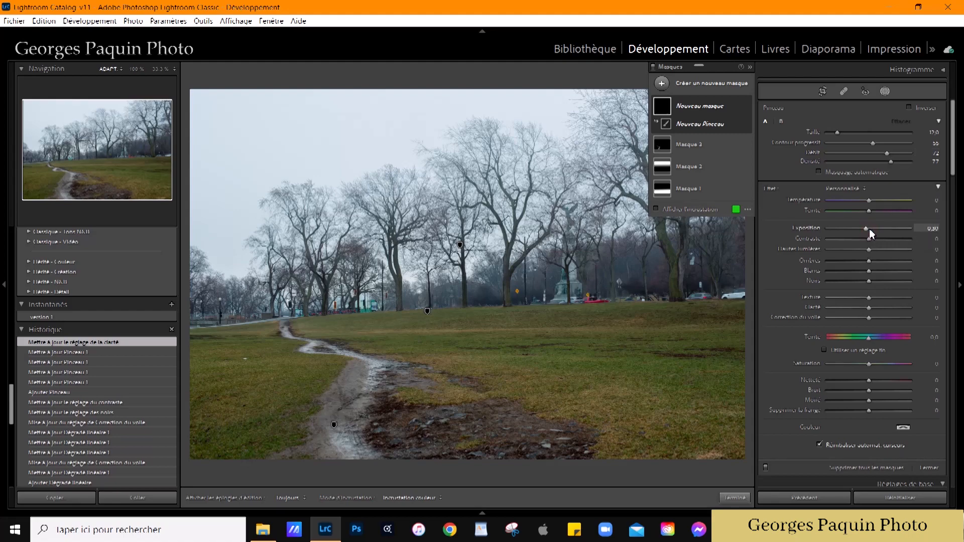
{"action": "left_click_drag", "start_coordinate": [869, 281], "coordinate": [859, 280]}
{"action": "left_click_drag", "start_coordinate": [869, 239], "coordinate": [873, 241]}
Step: Paint the grass on both sides of the path into the mask with a size 15 brush
{"action": "scroll", "coordinate": [229, 401], "scroll_direction": "up", "scroll_amount": 5}
{"action": "mouse_move", "coordinate": [222, 402]}
{"action": "left_mouse_down"}
{"action": "mouse_move", "coordinate": [269, 399]}
{"action": "mouse_move", "coordinate": [235, 369]}
{"action": "mouse_move", "coordinate": [274, 419]}
{"action": "mouse_move", "coordinate": [235, 400]}
{"action": "mouse_move", "coordinate": [442, 329]}
{"action": "mouse_move", "coordinate": [528, 347]}
{"action": "mouse_move", "coordinate": [412, 338]}
{"action": "mouse_move", "coordinate": [555, 347]}
{"action": "mouse_move", "coordinate": [577, 402]}
{"action": "mouse_move", "coordinate": [633, 442]}
{"action": "mouse_move", "coordinate": [575, 360]}
{"action": "mouse_move", "coordinate": [578, 329]}
{"action": "mouse_move", "coordinate": [522, 352]}
{"action": "mouse_move", "coordinate": [682, 358]}
{"action": "mouse_move", "coordinate": [723, 327]}
{"action": "mouse_move", "coordinate": [714, 450]}
{"action": "mouse_move", "coordinate": [687, 410]}
{"action": "left_mouse_up"}
{"action": "scroll", "coordinate": [232, 400], "scroll_direction": "down", "scroll_amount": 2}
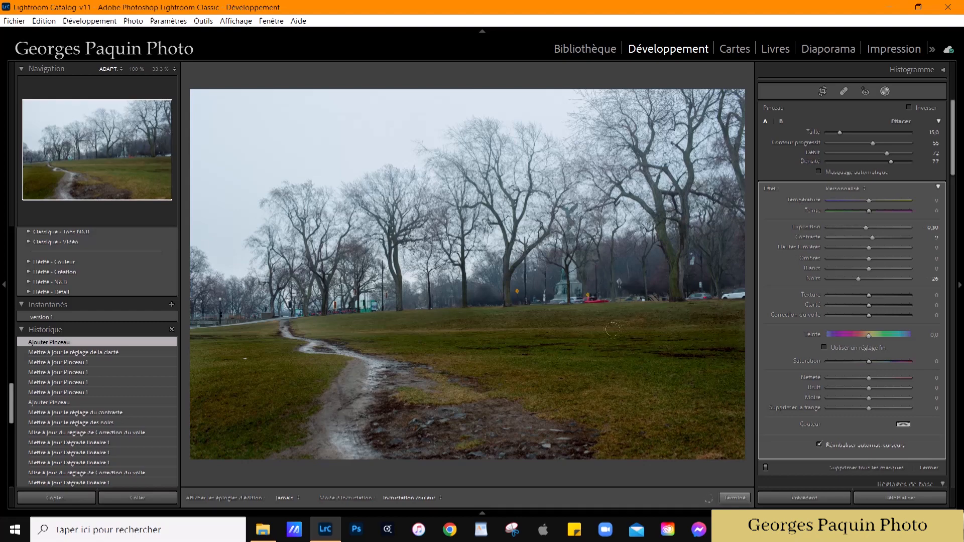
{"action": "left_click_drag", "start_coordinate": [688, 394], "coordinate": [696, 392]}
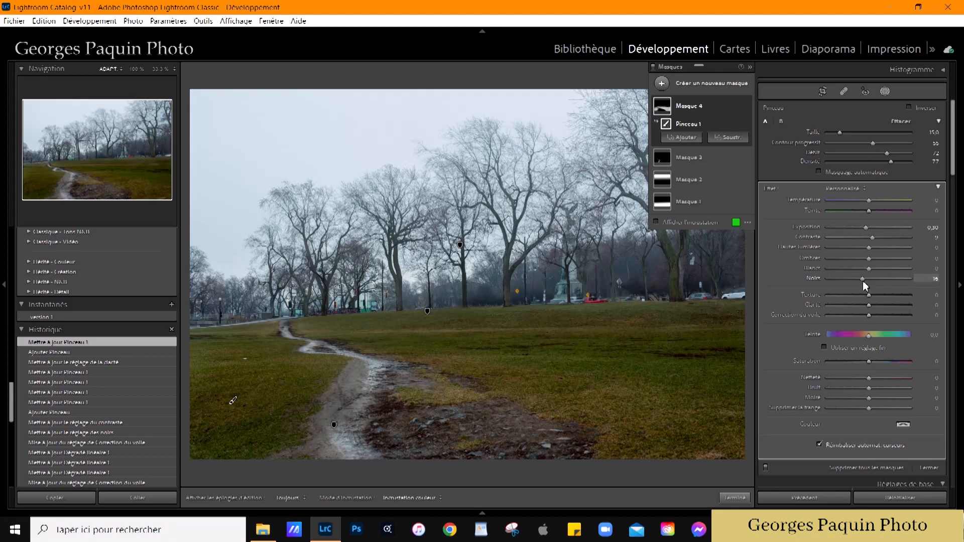
Step: Refine the grass mask to exposure -0.19, whites 35, contrast 18 and blacks -17
{"action": "left_click", "coordinate": [867, 227]}
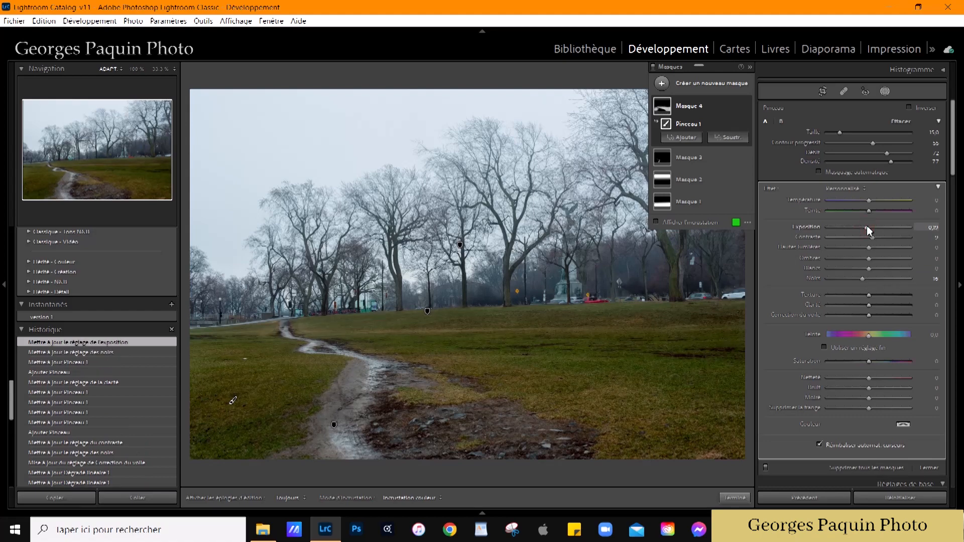
{"action": "left_click", "coordinate": [885, 273]}
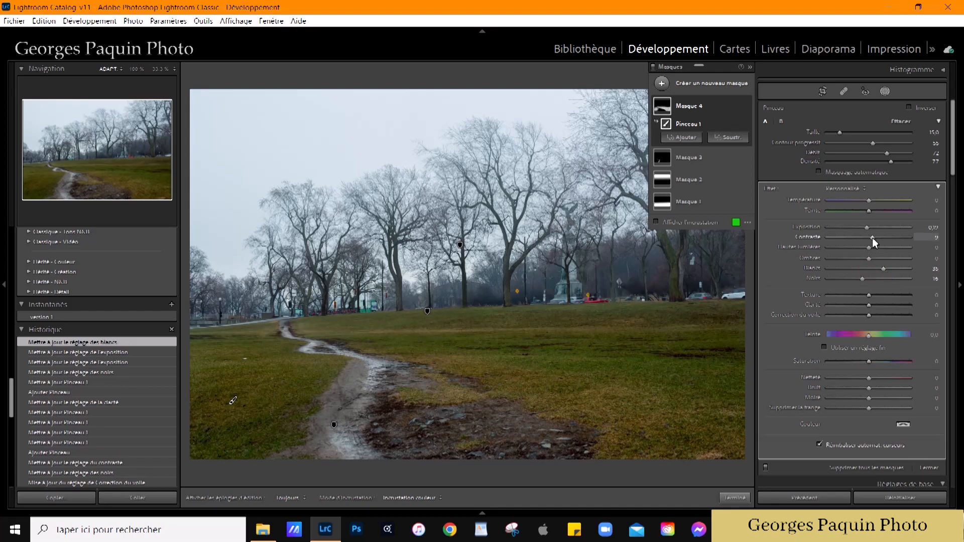
{"action": "left_click", "coordinate": [877, 240]}
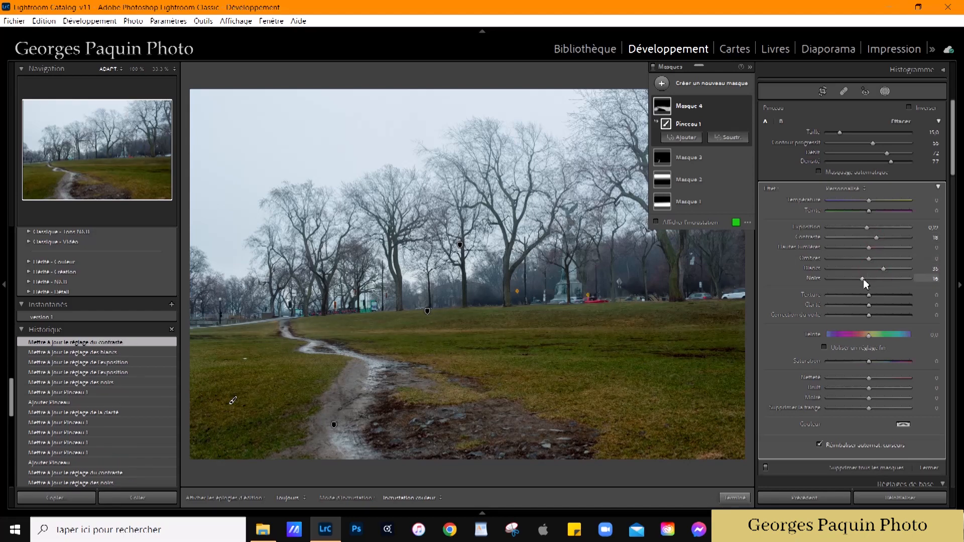
{"action": "left_click_drag", "start_coordinate": [861, 281], "coordinate": [863, 281]}
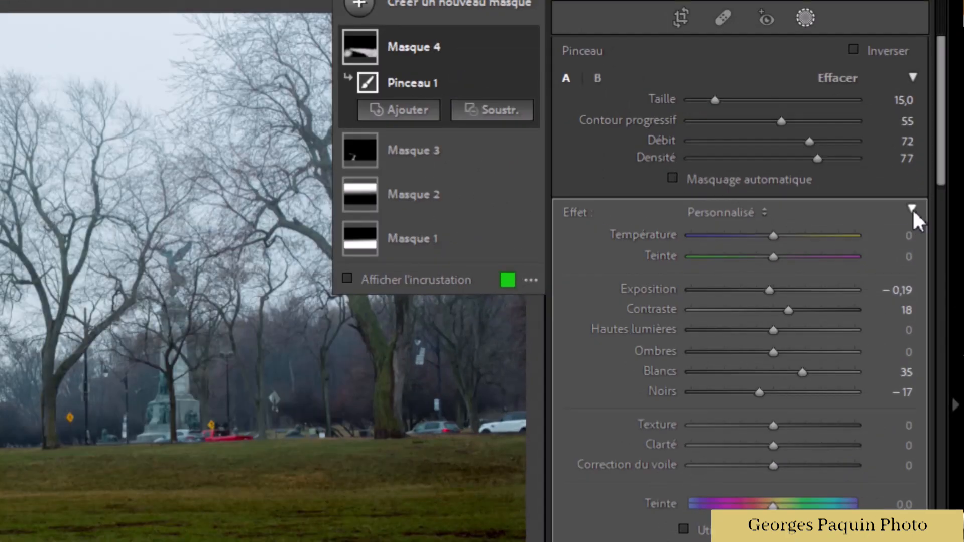
Step: Collapse the grass mask's effect settings, test stronger and weaker overall amounts, settle on 28, and finish masking
{"action": "left_click", "coordinate": [912, 207]}
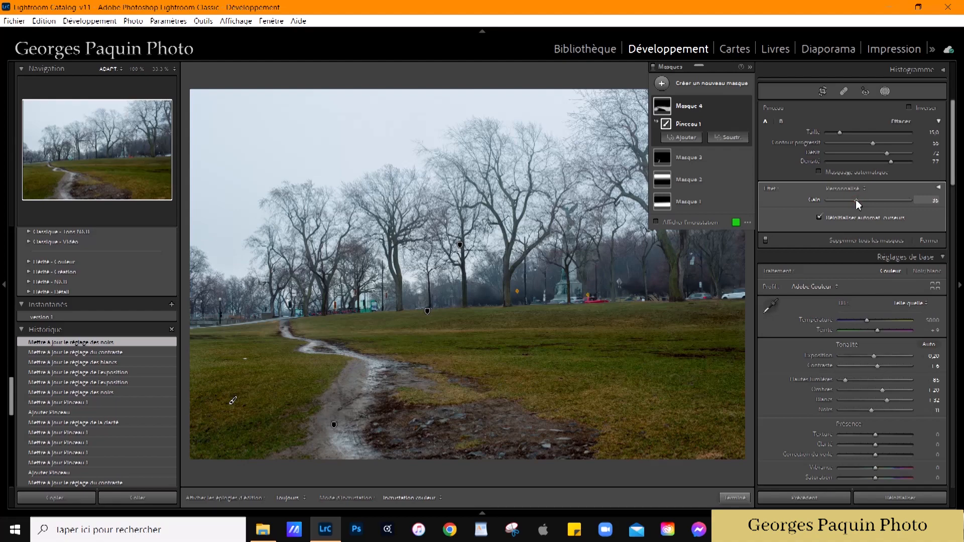
{"action": "left_click", "coordinate": [939, 188]}
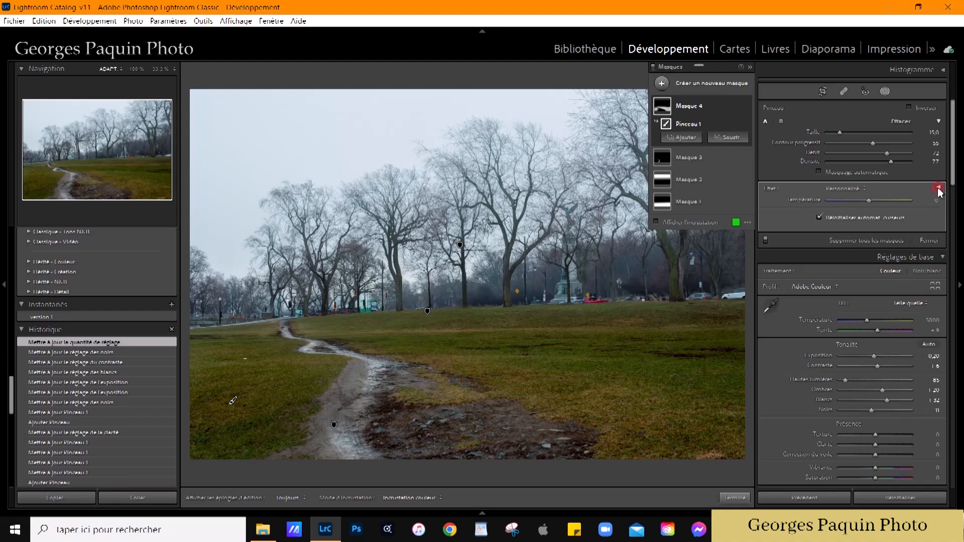
{"action": "left_click", "coordinate": [938, 188]}
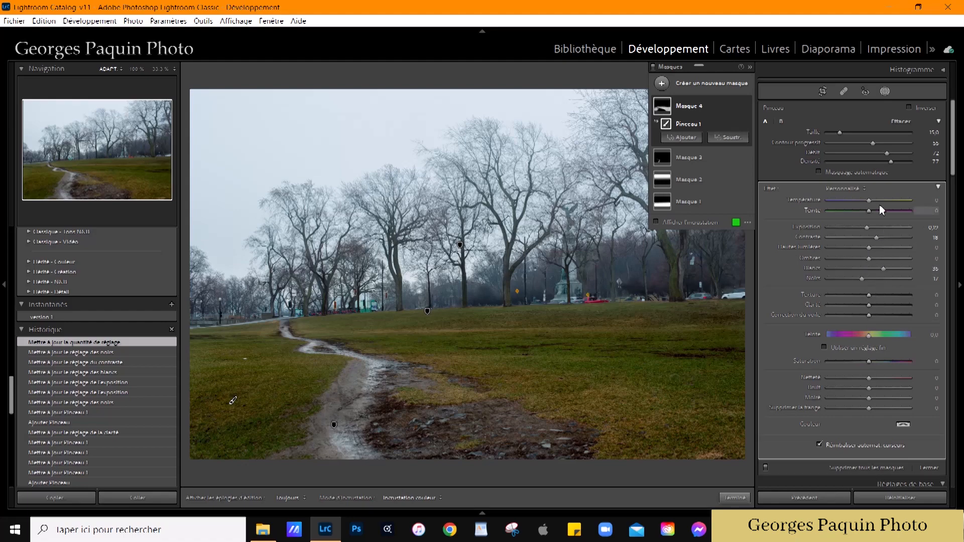
{"action": "left_click", "coordinate": [938, 189]}
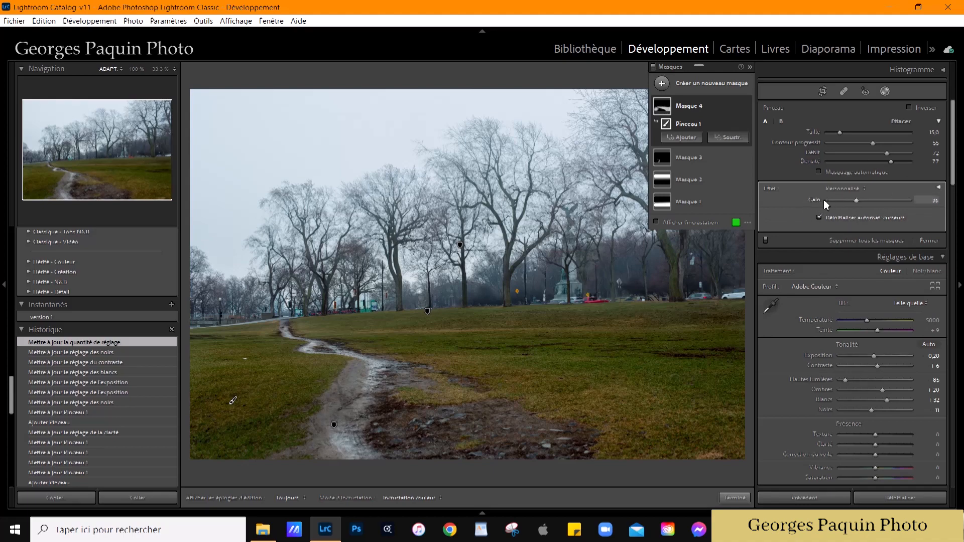
{"action": "left_click_drag", "start_coordinate": [857, 203], "coordinate": [854, 206]}
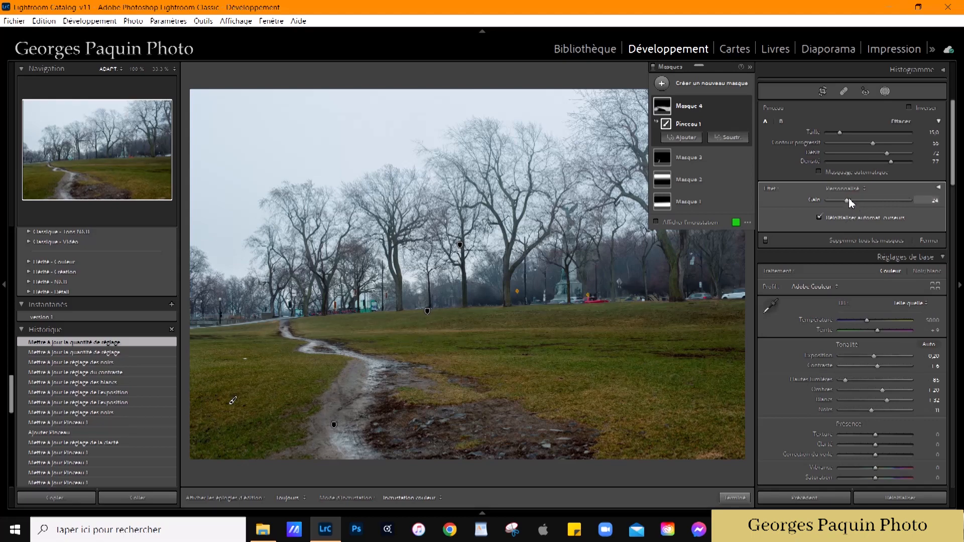
{"action": "left_click_drag", "start_coordinate": [845, 201], "coordinate": [883, 204]}
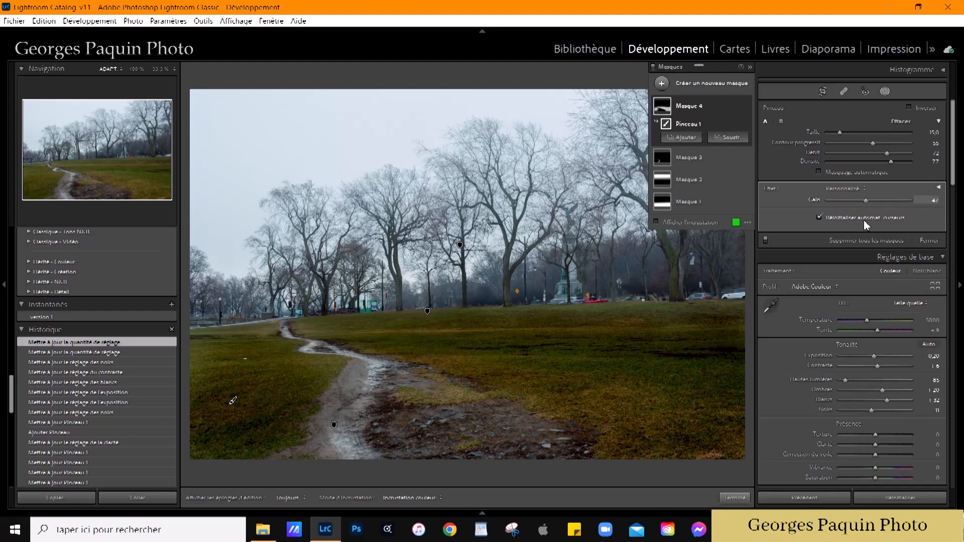
{"action": "left_click", "coordinate": [855, 200]}
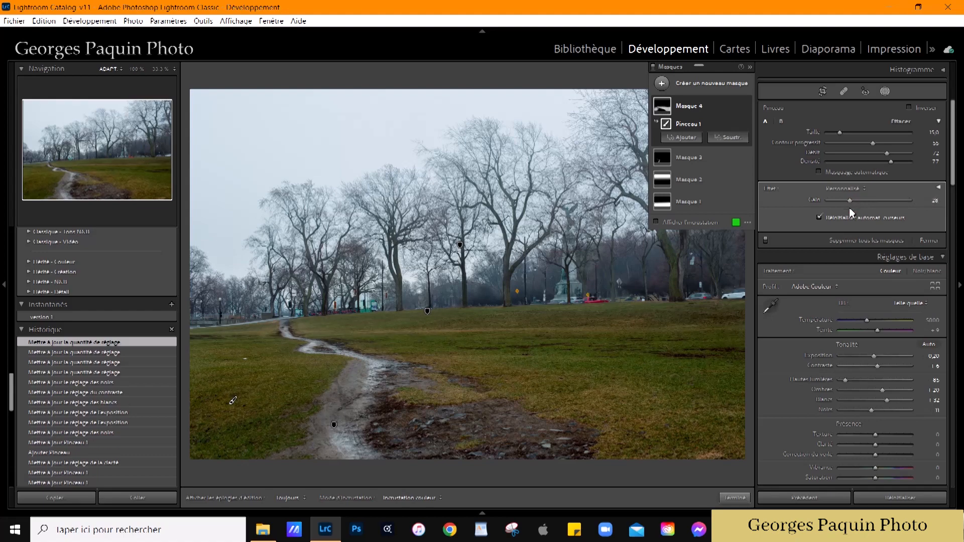
{"action": "left_click", "coordinate": [939, 188]}
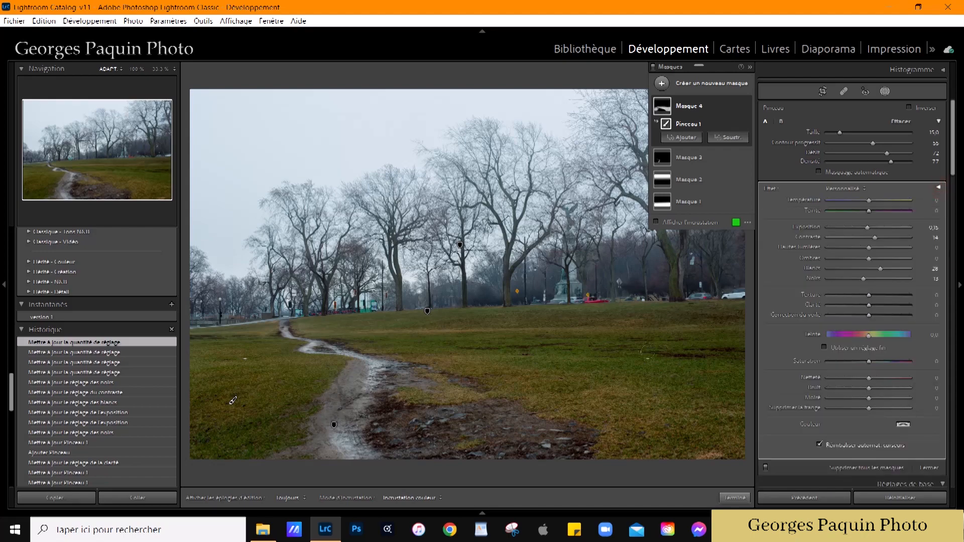
{"action": "left_click", "coordinate": [735, 499]}
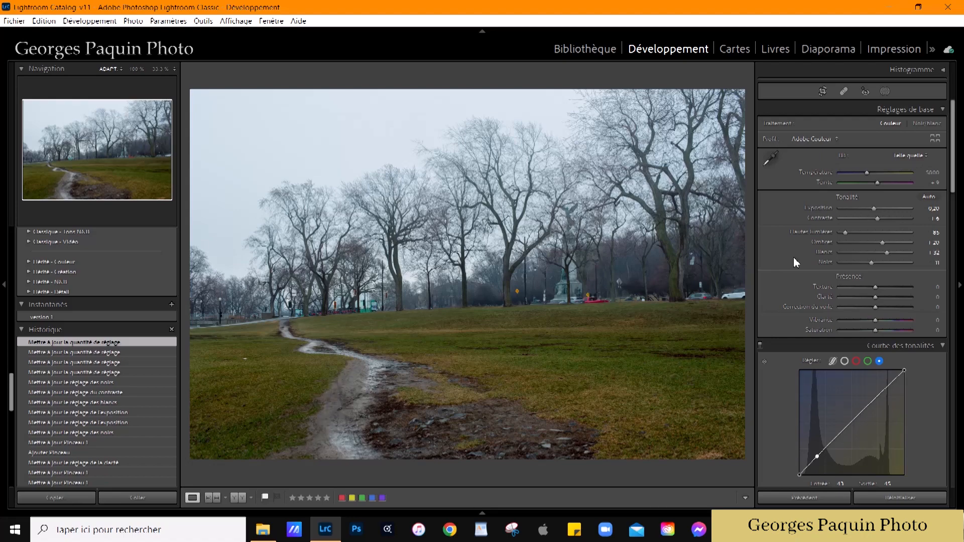
Step: Set the whole photo's vibrance to -20, saturation to +15, clarity to -10 and texture to -5
{"action": "scroll", "coordinate": [794, 257], "scroll_direction": "down", "scroll_amount": 4}
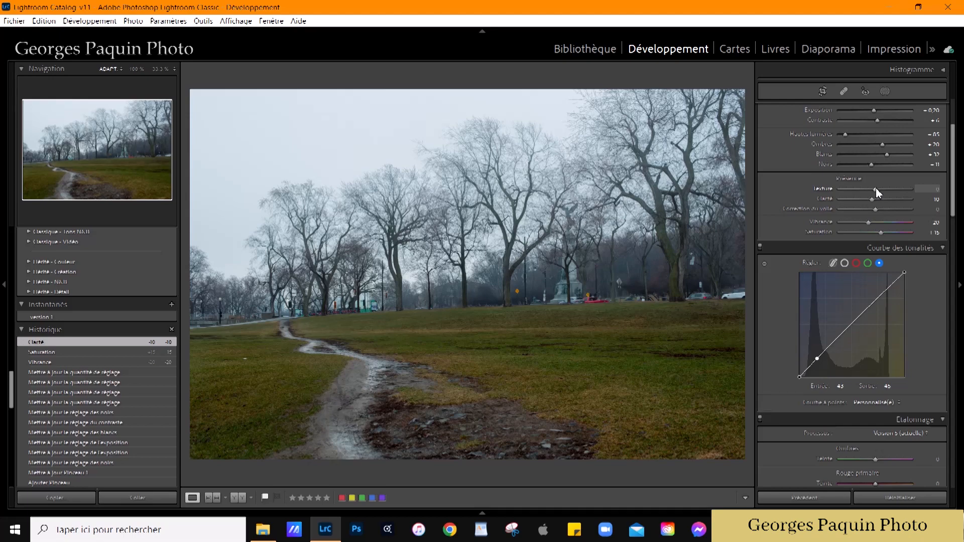
{"action": "left_click_drag", "start_coordinate": [876, 189], "coordinate": [874, 189]}
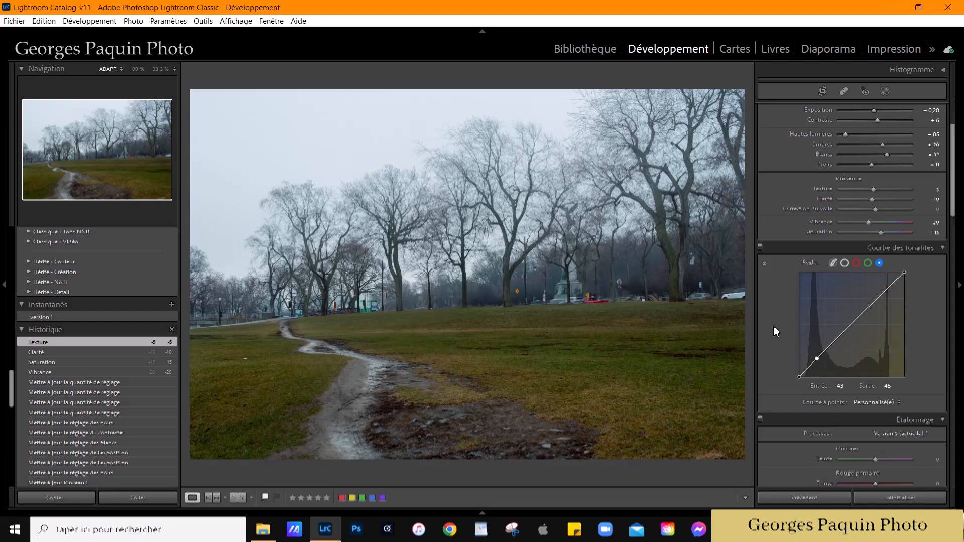
Step: Brighten the grass with the targeted HSL luminance adjustment, raising yellow to +43 and green to +19
{"action": "scroll", "coordinate": [776, 331], "scroll_direction": "down", "scroll_amount": 8}
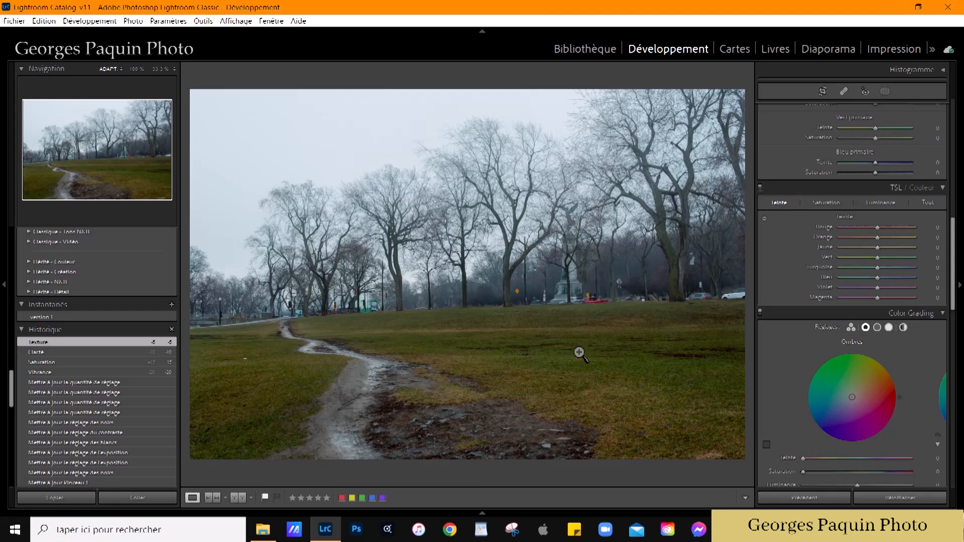
{"action": "left_click", "coordinate": [881, 203]}
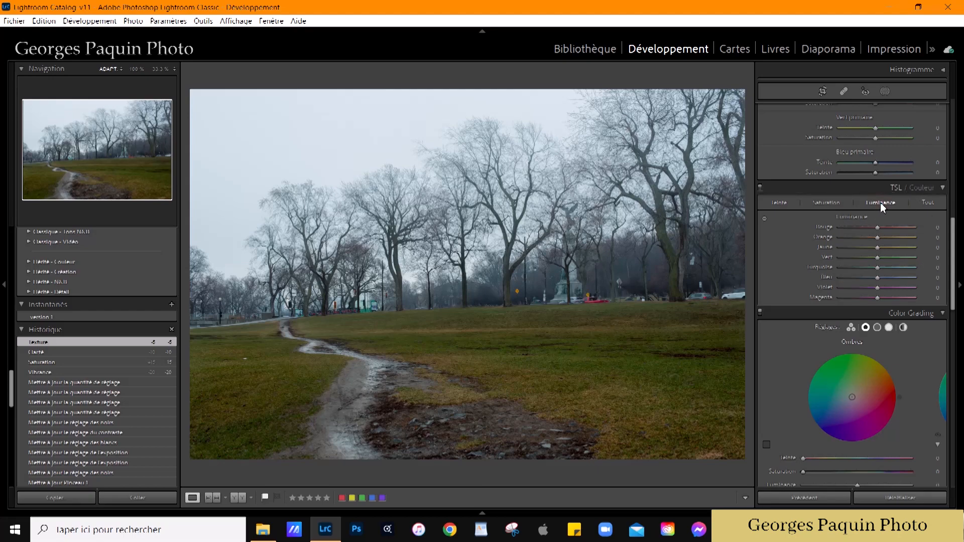
{"action": "left_click", "coordinate": [763, 218]}
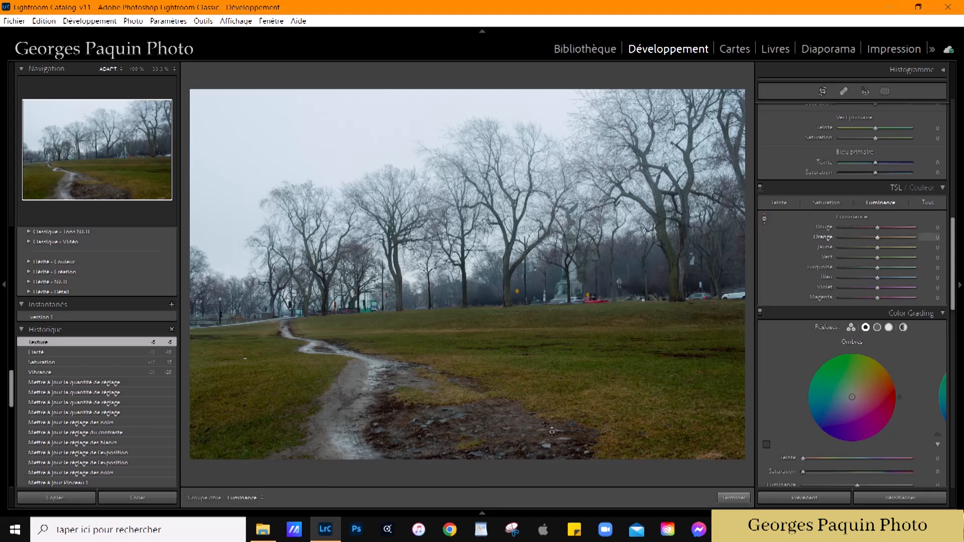
{"action": "left_click_drag", "start_coordinate": [630, 374], "coordinate": [630, 354]}
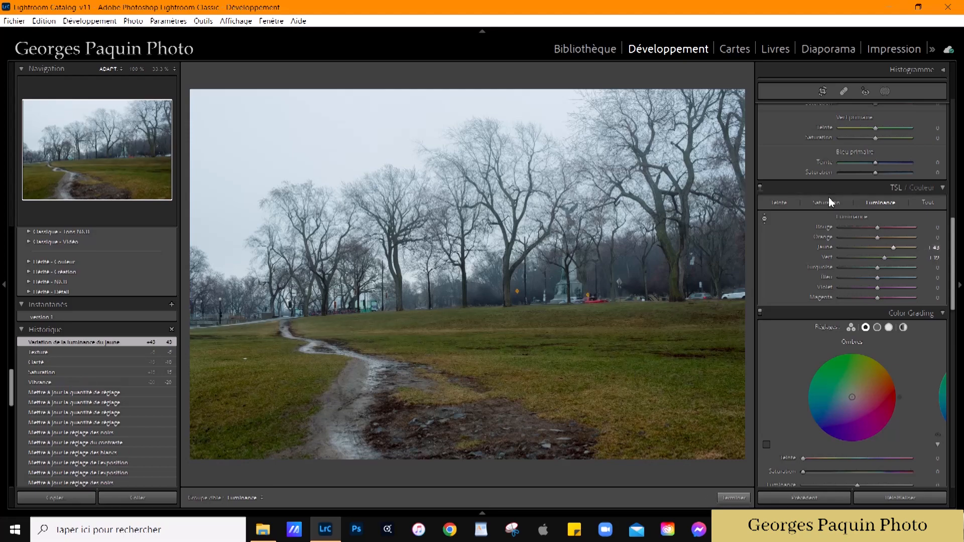
Step: Shift the grass hue with the targeted adjustment to yellow +16 and orange +2, and finish the targeted adjustment
{"action": "left_click", "coordinate": [778, 201]}
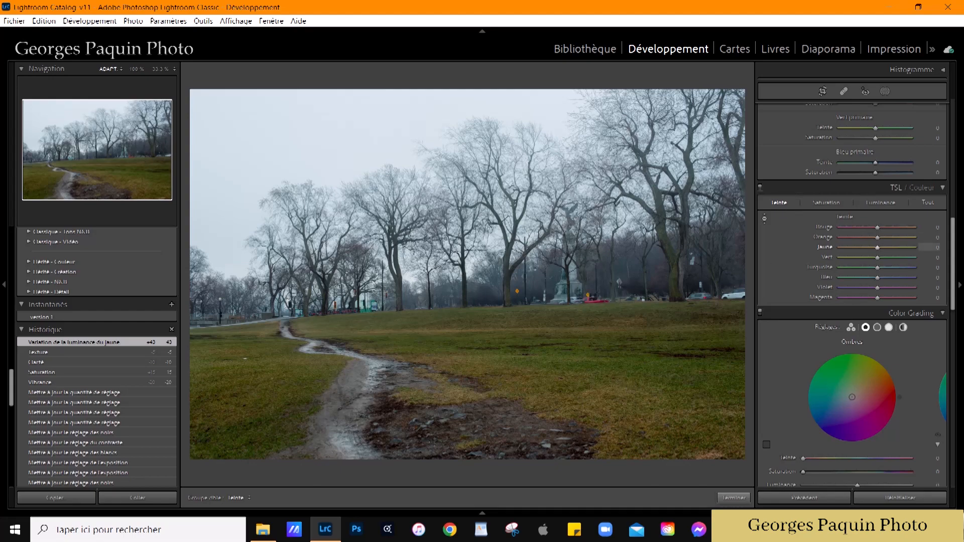
{"action": "left_click_drag", "start_coordinate": [577, 364], "coordinate": [599, 354]}
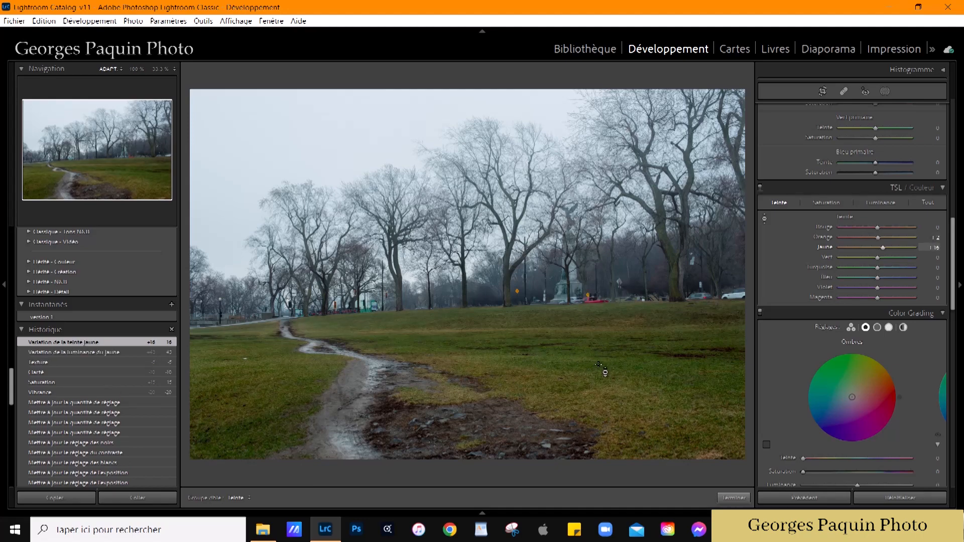
{"action": "left_click", "coordinate": [734, 498]}
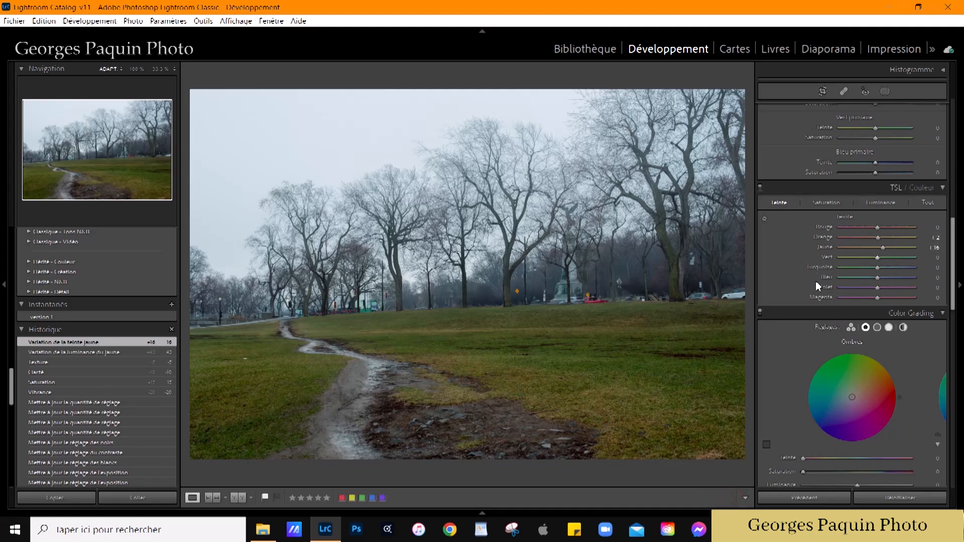
Step: Tint the shadows blue-violet with hue 259 in Color Grading
{"action": "scroll", "coordinate": [792, 290], "scroll_direction": "down", "scroll_amount": 5}
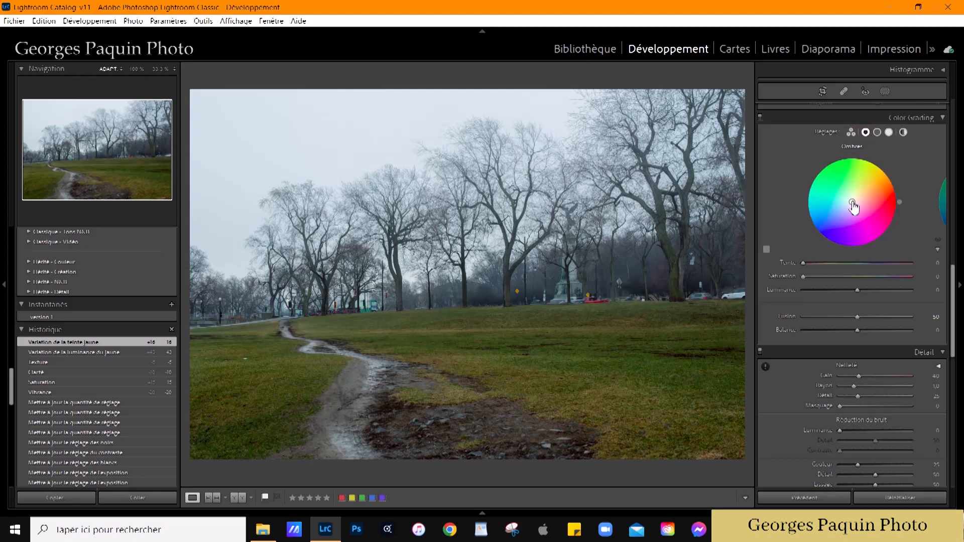
{"action": "left_click_drag", "start_coordinate": [855, 205], "coordinate": [851, 211]}
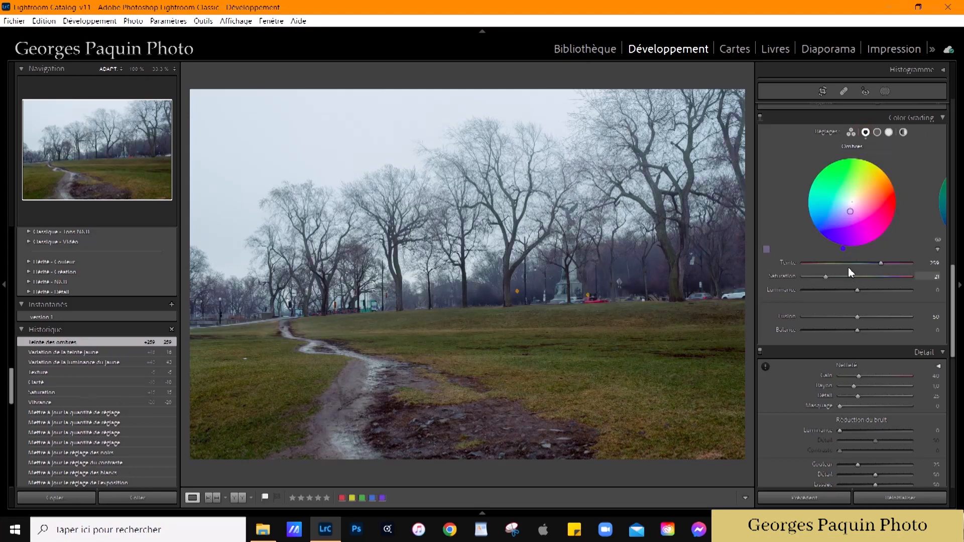
Step: Refine the shadow tint in Color Grading to hue 255 and lower the shadows' luminance to -8
{"action": "left_click_drag", "start_coordinate": [844, 249], "coordinate": [830, 284]}
{"action": "left_click_drag", "start_coordinate": [848, 249], "coordinate": [842, 248]}
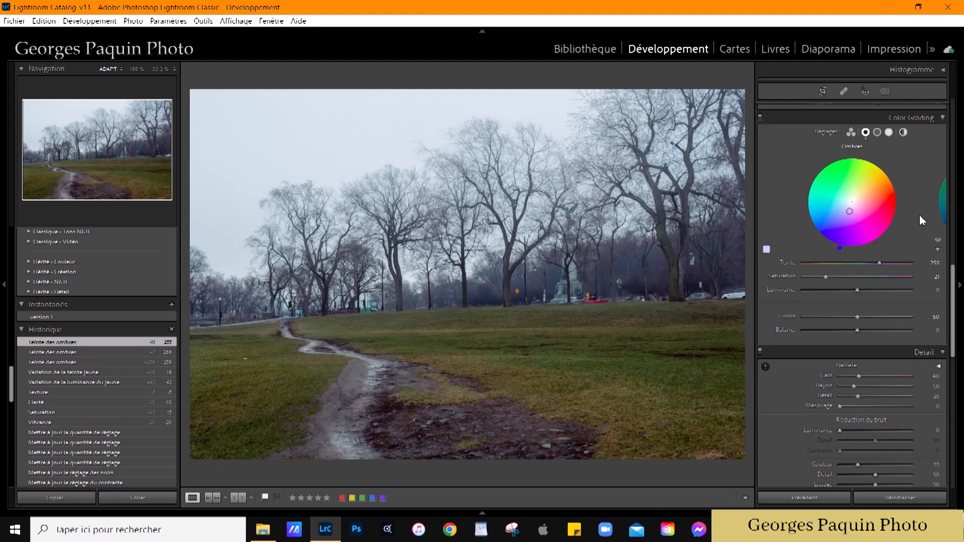
{"action": "mouse_move", "coordinate": [858, 297]}
{"action": "left_mouse_down"}
{"action": "mouse_move", "coordinate": [862, 288]}
{"action": "mouse_move", "coordinate": [852, 296]}
{"action": "left_mouse_up"}
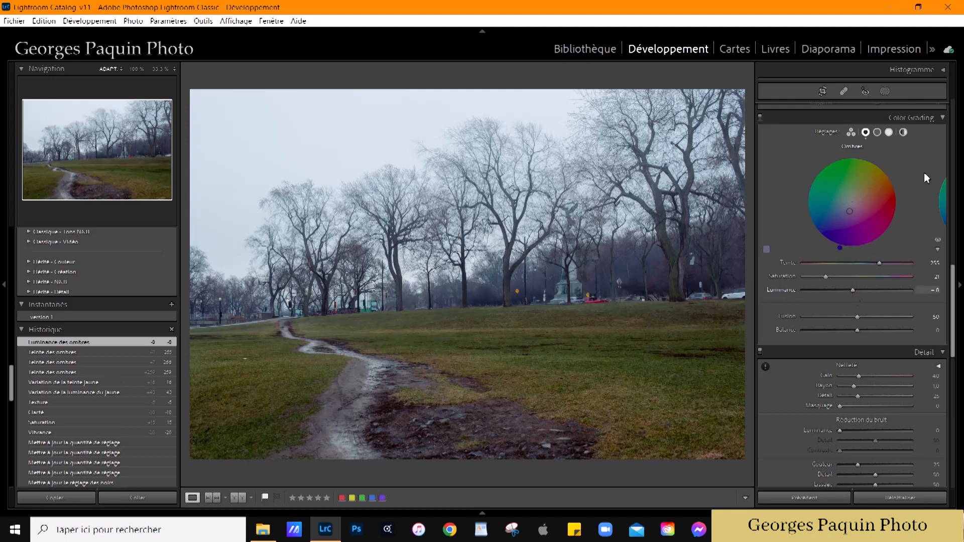
Step: Tint the midtones cyan-blue in Color Grading with hue 191 and saturation 9, and raise their luminance to +23
{"action": "left_click", "coordinate": [877, 132]}
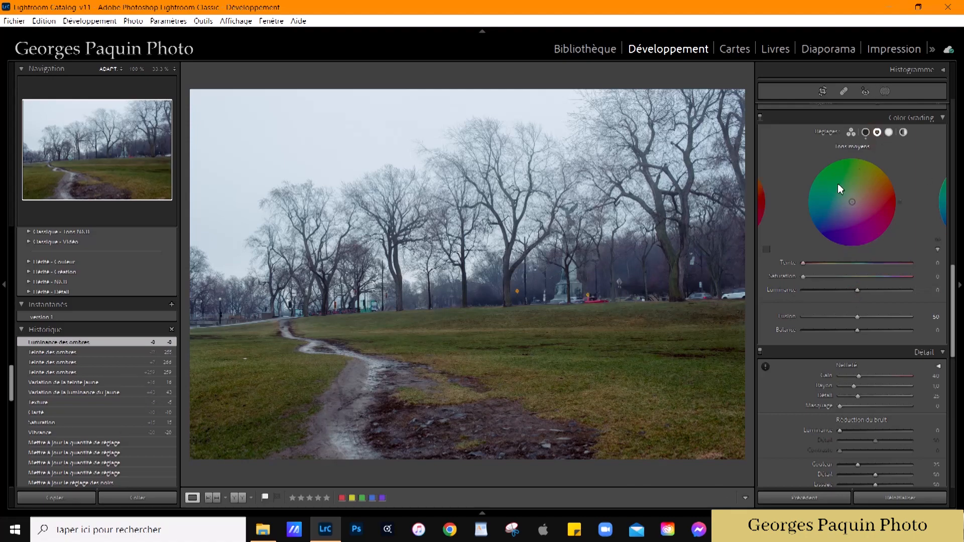
{"action": "left_click_drag", "start_coordinate": [852, 206], "coordinate": [805, 211]}
{"action": "left_click_drag", "start_coordinate": [823, 276], "coordinate": [871, 302]}
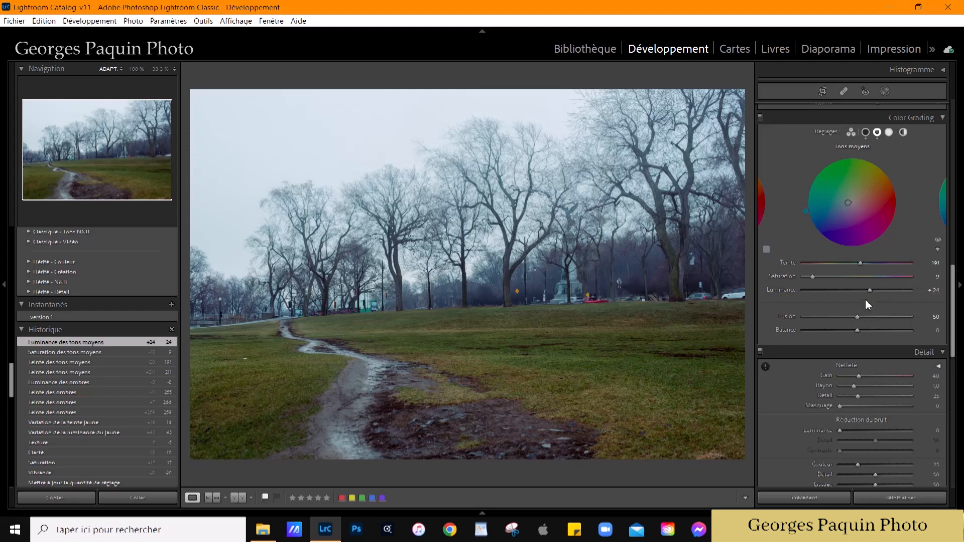
{"action": "left_click_drag", "start_coordinate": [871, 291], "coordinate": [870, 335]}
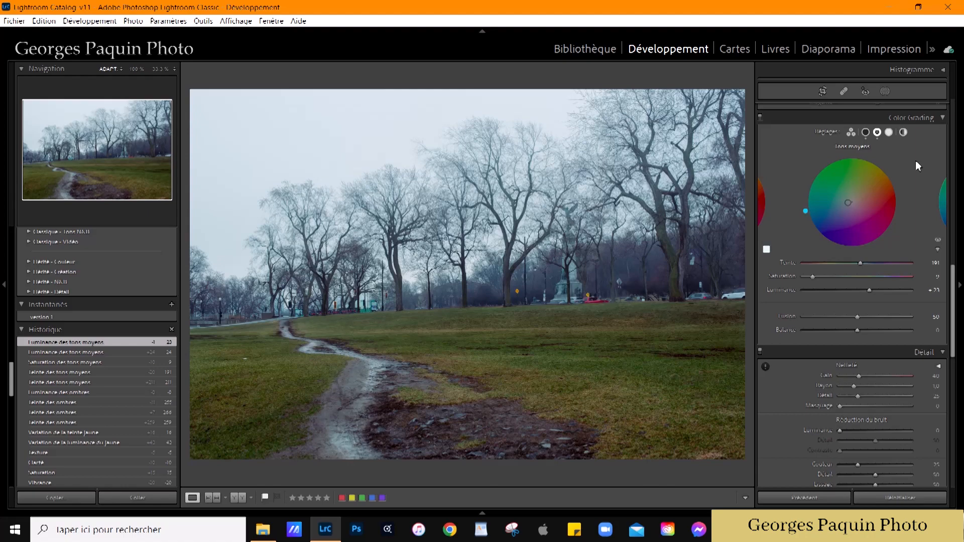
Step: Tint the highlights yellow-green in Color Grading with hue 81 and saturation 7, and lower their luminance to -22
{"action": "left_click", "coordinate": [889, 131]}
{"action": "left_click_drag", "start_coordinate": [852, 203], "coordinate": [860, 155]}
{"action": "left_click_drag", "start_coordinate": [808, 275], "coordinate": [846, 339]}
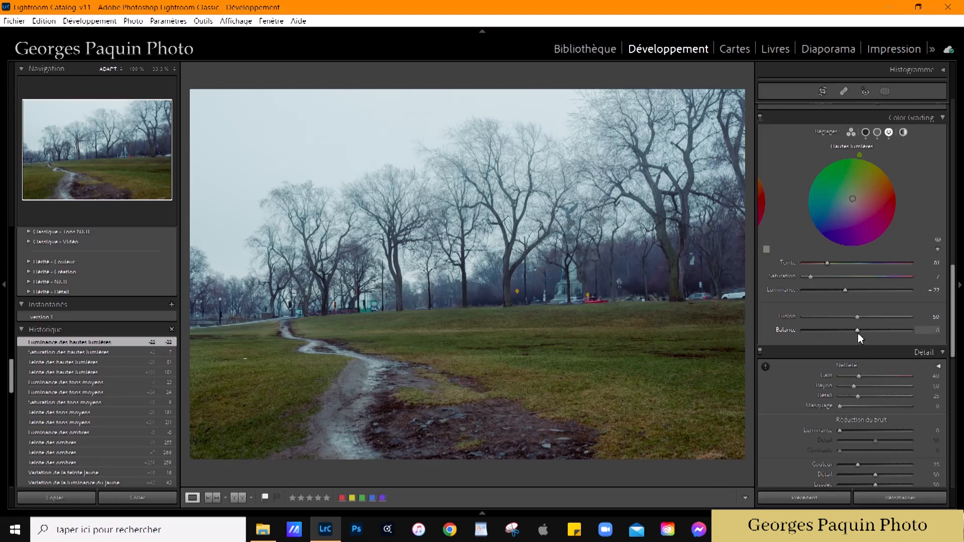
Step: Set the Color Grading balance to -38 and the blending to 70
{"action": "left_click_drag", "start_coordinate": [859, 330], "coordinate": [814, 345]}
{"action": "left_click", "coordinate": [866, 133]}
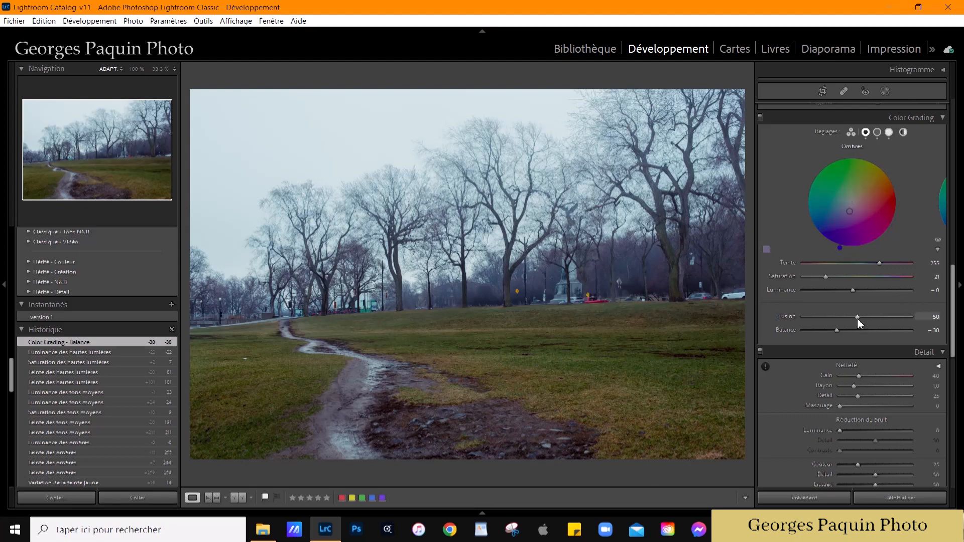
{"action": "left_click_drag", "start_coordinate": [858, 318], "coordinate": [879, 321]}
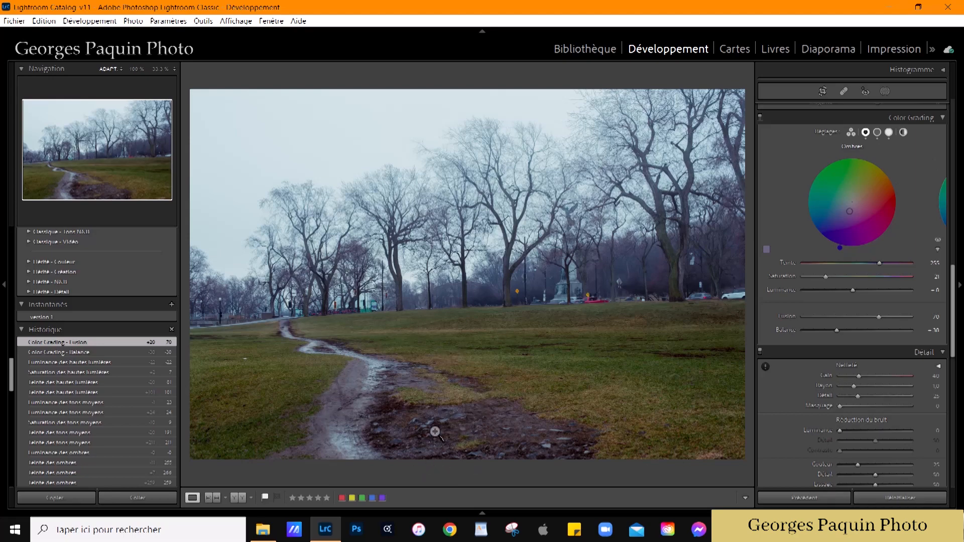
Step: Start a new brush mask for the stony ground with exposure 0.30, shadows 38 and whites 36
{"action": "left_click", "coordinate": [485, 442]}
{"action": "key", "text": "ctrl+minus"}
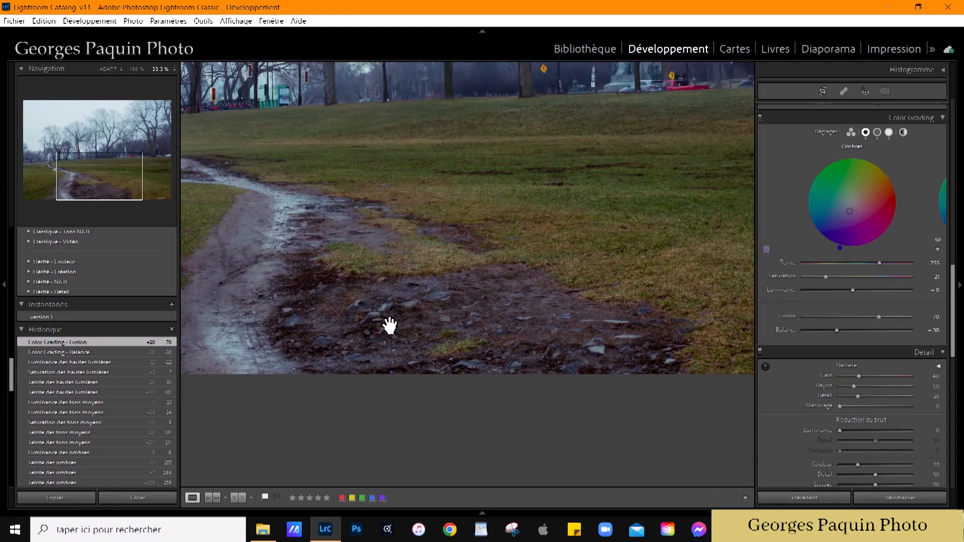
{"action": "key", "text": "k"}
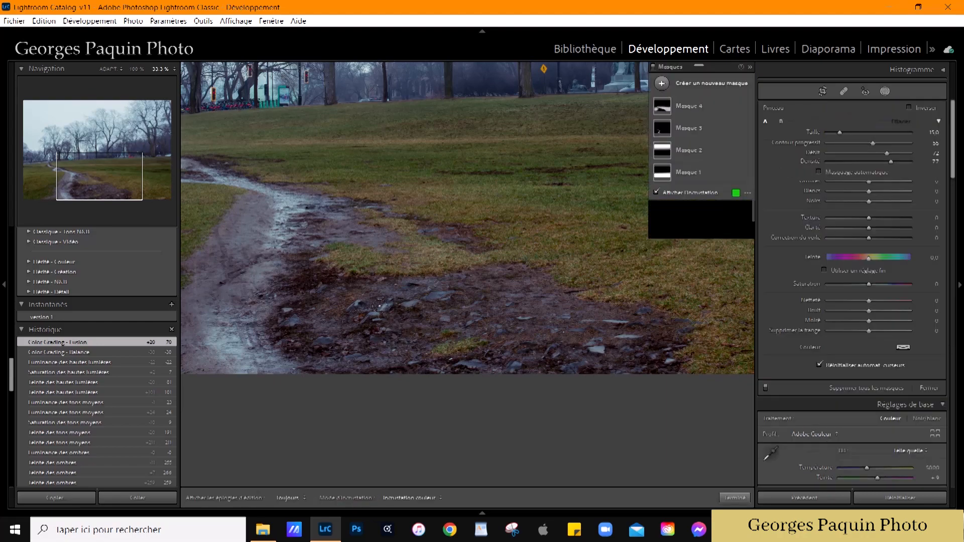
{"action": "left_click_drag", "start_coordinate": [870, 229], "coordinate": [875, 226]}
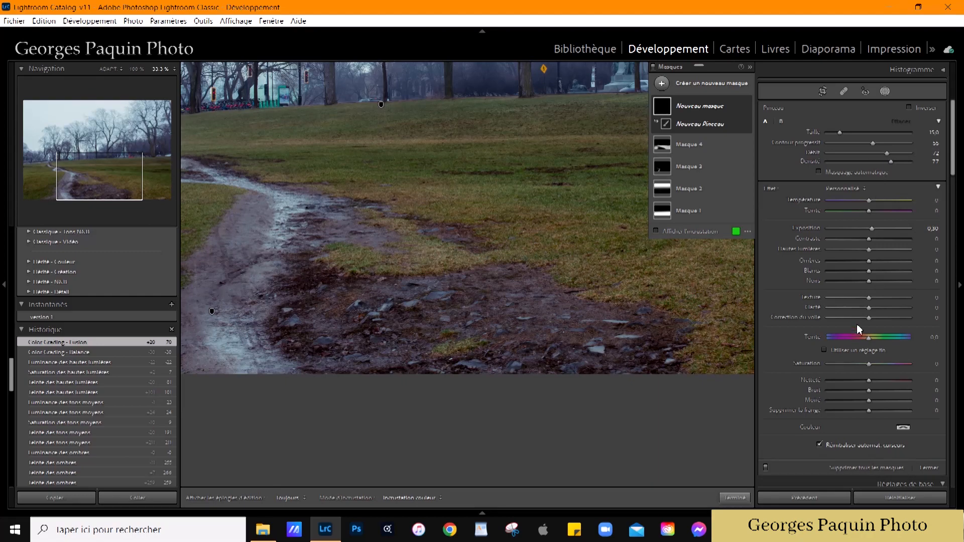
{"action": "left_click_drag", "start_coordinate": [870, 272], "coordinate": [877, 276]}
{"action": "left_click_drag", "start_coordinate": [870, 262], "coordinate": [884, 262]}
Step: Hide the mask pins and paint the brush mask over the muddy, stony patch beside the path
{"action": "key", "text": "h"}
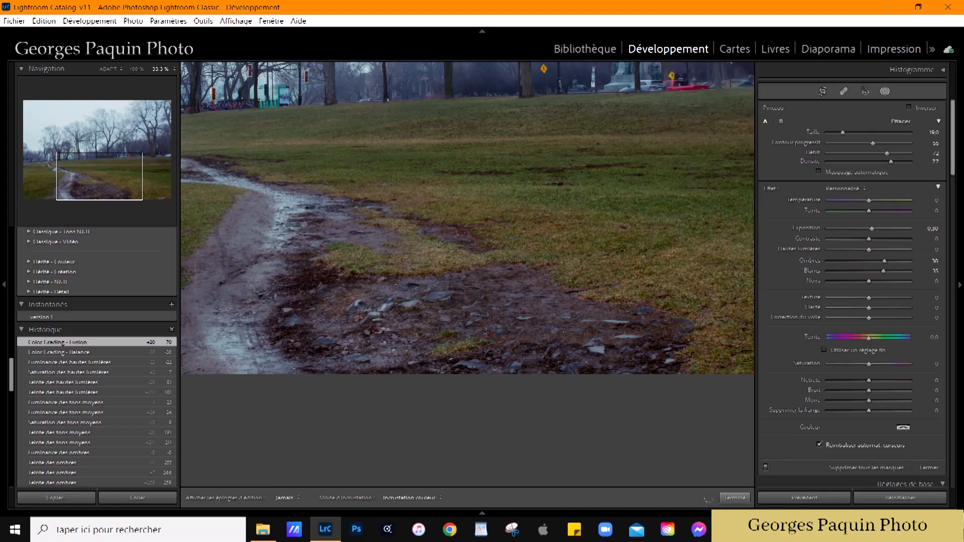
{"action": "left_click_drag", "start_coordinate": [318, 241], "coordinate": [402, 249]}
{"action": "left_click_drag", "start_coordinate": [448, 313], "coordinate": [523, 315]}
{"action": "mouse_move", "coordinate": [557, 347]}
{"action": "left_mouse_down"}
{"action": "mouse_move", "coordinate": [623, 350]}
{"action": "mouse_move", "coordinate": [592, 325]}
{"action": "left_mouse_up"}
Step: Erase the brush mask from the grass patches around the stony ground, with automatic masking off
{"action": "scroll", "coordinate": [350, 307], "scroll_direction": "down", "scroll_amount": 4}
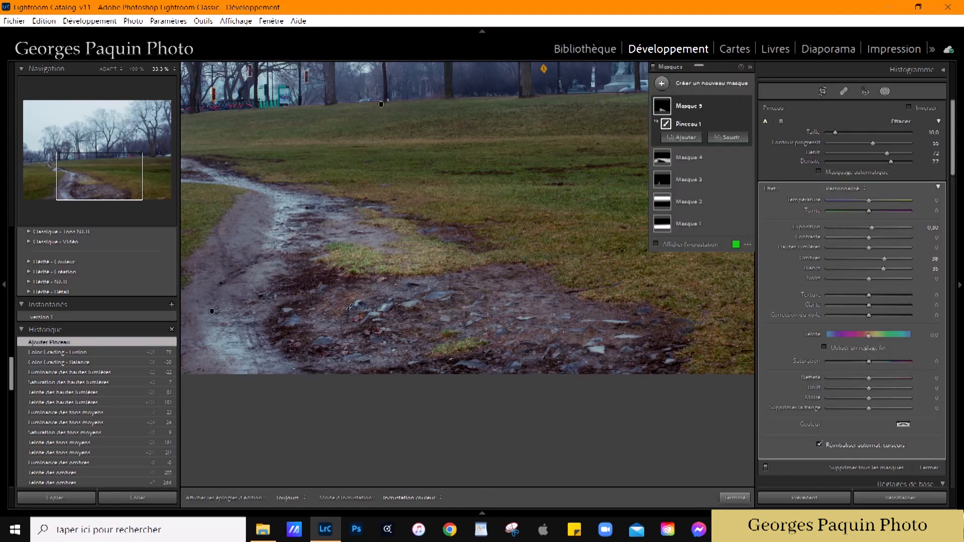
{"action": "key", "text": "alt"}
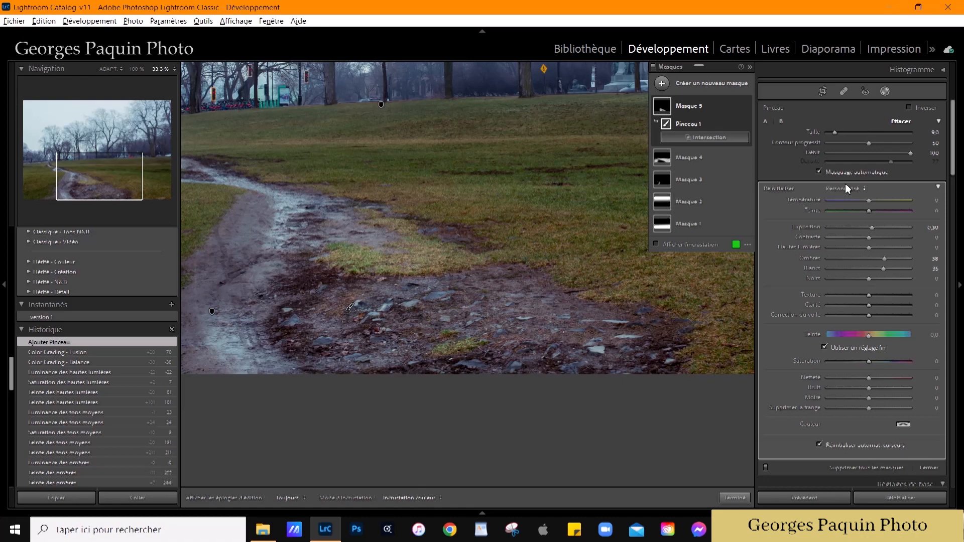
{"action": "mouse_move", "coordinate": [350, 307]}
{"action": "left_mouse_down"}
{"action": "mouse_move", "coordinate": [400, 226]}
{"action": "mouse_move", "coordinate": [411, 251]}
{"action": "mouse_move", "coordinate": [339, 257]}
{"action": "mouse_move", "coordinate": [351, 306]}
{"action": "left_mouse_up"}
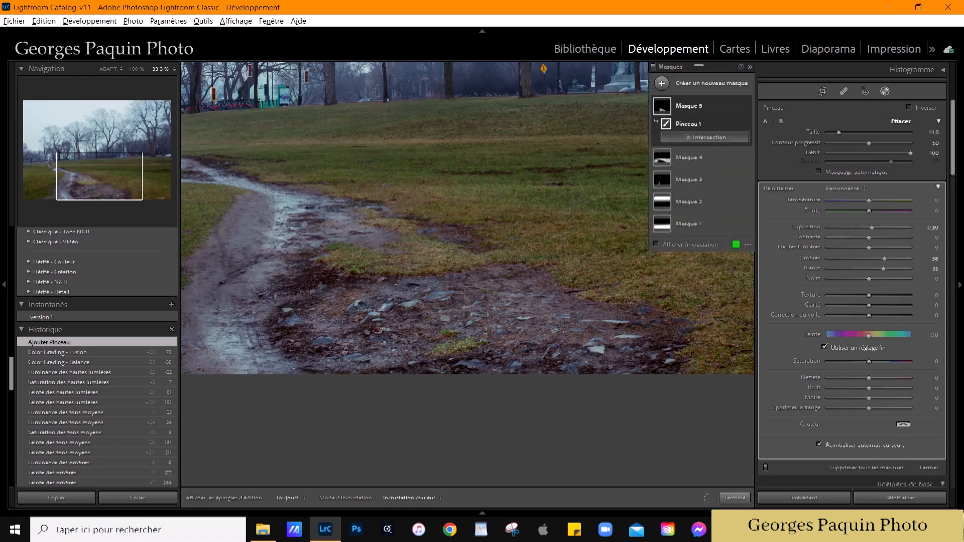
{"action": "left_click_drag", "start_coordinate": [300, 195], "coordinate": [322, 223]}
{"action": "left_click_drag", "start_coordinate": [324, 306], "coordinate": [472, 311]}
{"action": "left_click_drag", "start_coordinate": [526, 344], "coordinate": [522, 346]}
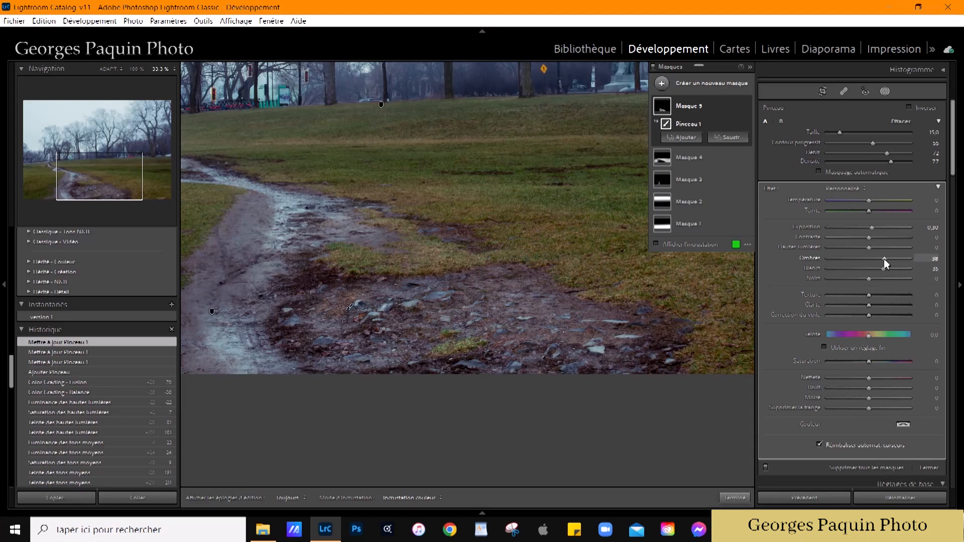
Step: Set the stony-ground mask's shadows to 23 and clarity to 24, and finish masking with the whole photo in view
{"action": "left_click_drag", "start_coordinate": [883, 262], "coordinate": [878, 266]}
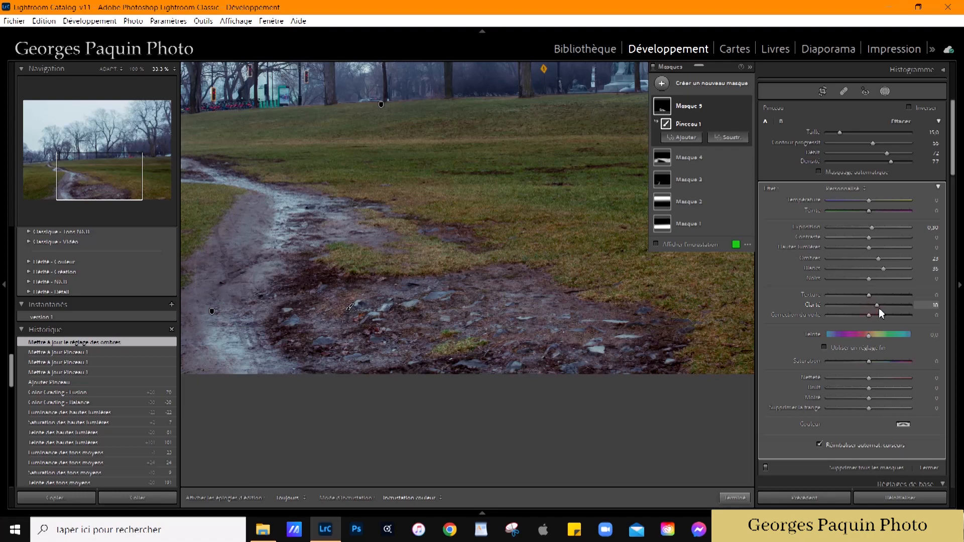
{"action": "left_click_drag", "start_coordinate": [880, 308], "coordinate": [880, 306]}
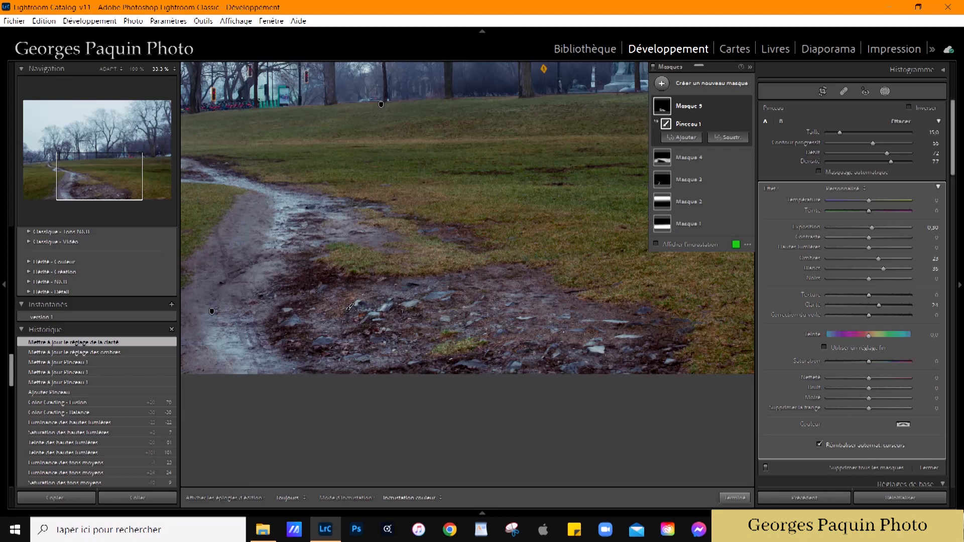
{"action": "left_click", "coordinate": [735, 497]}
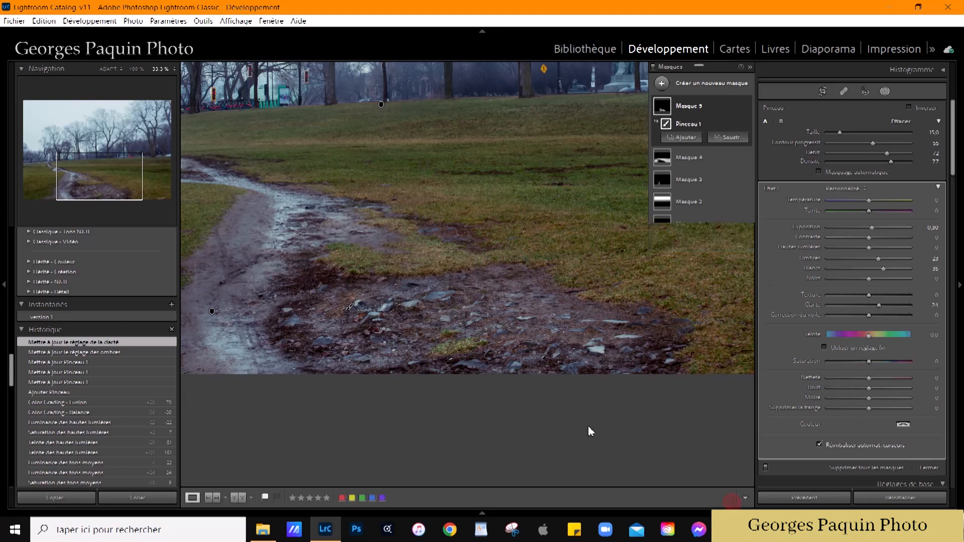
{"action": "left_click", "coordinate": [582, 409]}
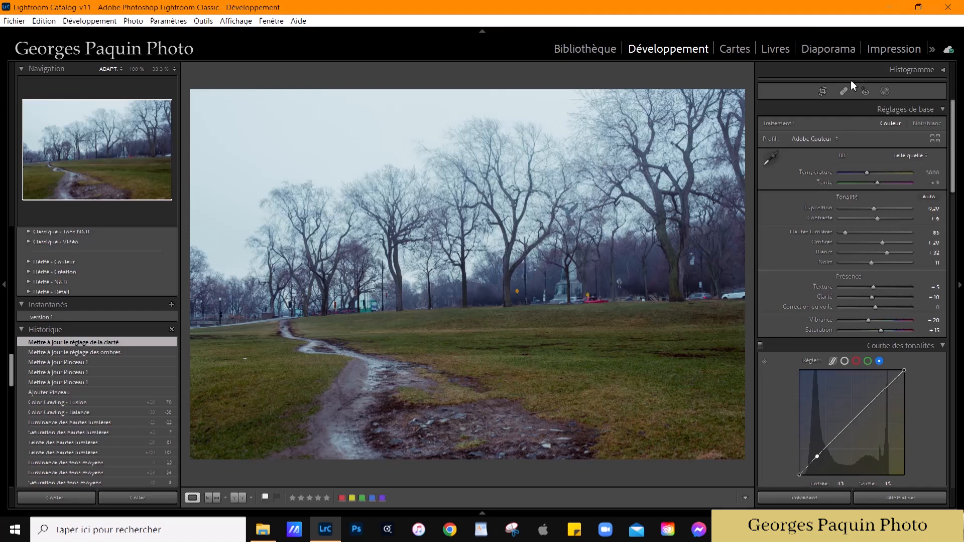
Step: Crop the photo to a 5 x 7 aspect ratio, shifting the image slightly inside the frame to trim both sides
{"action": "left_click", "coordinate": [824, 92]}
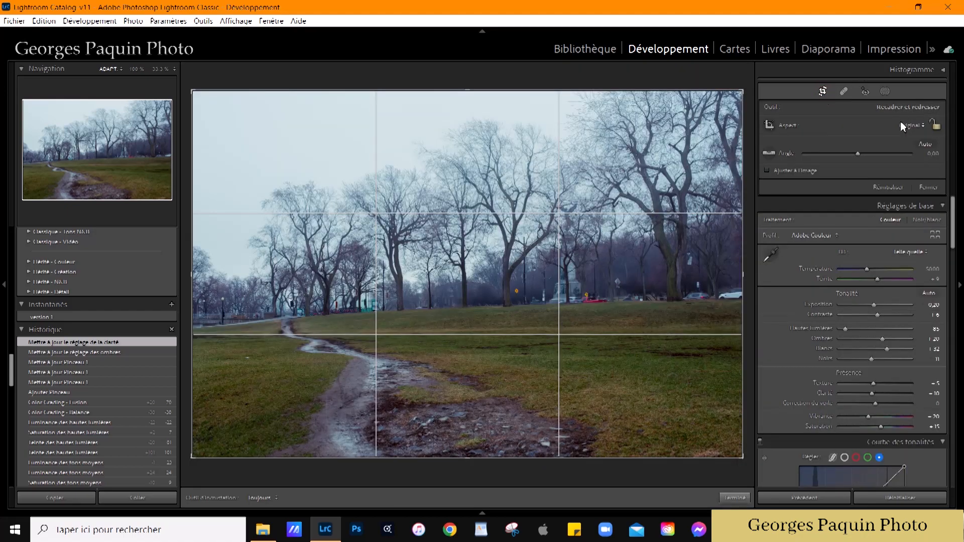
{"action": "left_click", "coordinate": [913, 126]}
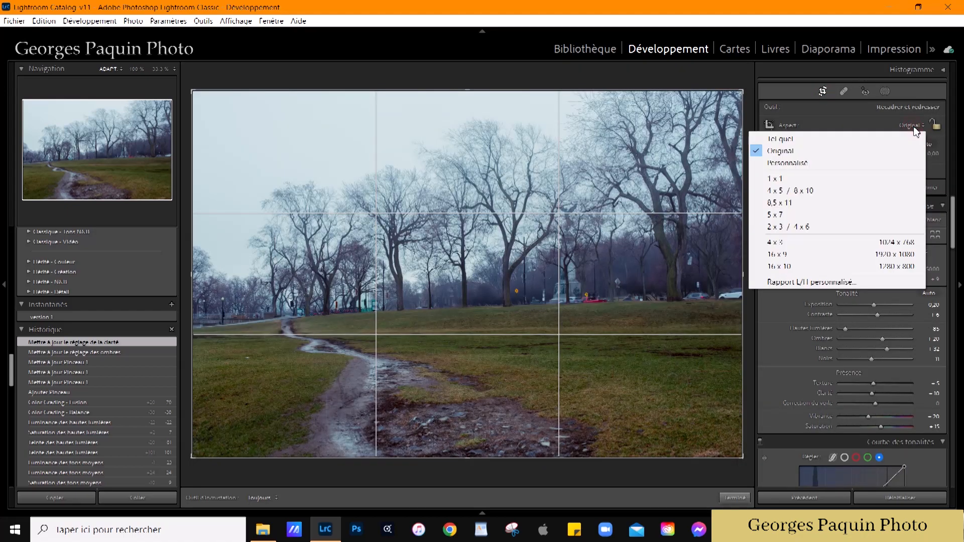
{"action": "left_click", "coordinate": [794, 216]}
{"action": "left_click_drag", "start_coordinate": [469, 306], "coordinate": [478, 312]}
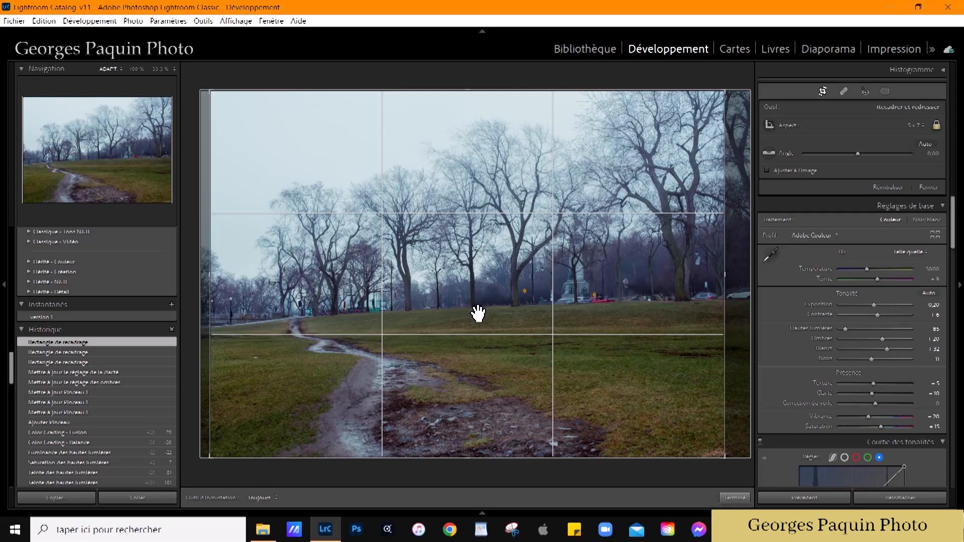
{"action": "left_click_drag", "start_coordinate": [487, 299], "coordinate": [486, 303]}
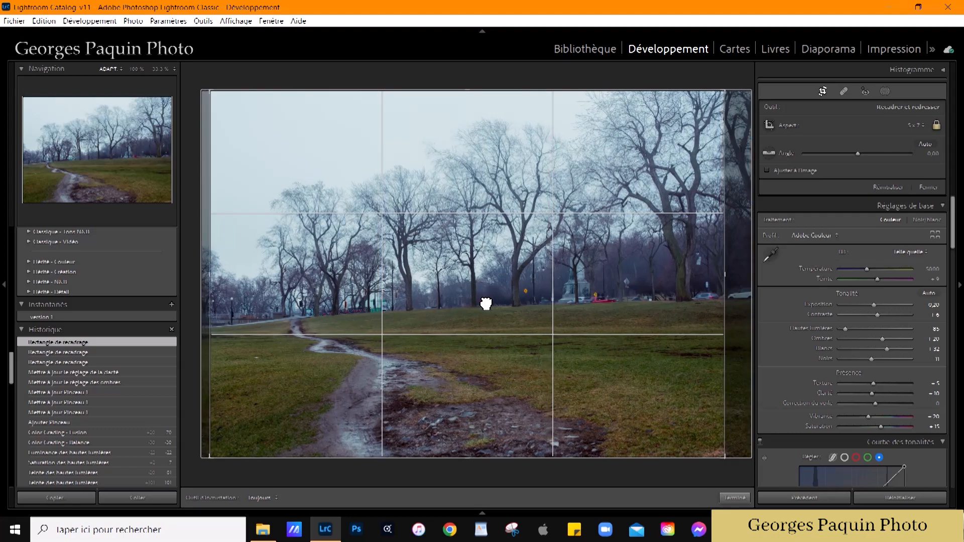
{"action": "left_click", "coordinate": [734, 497]}
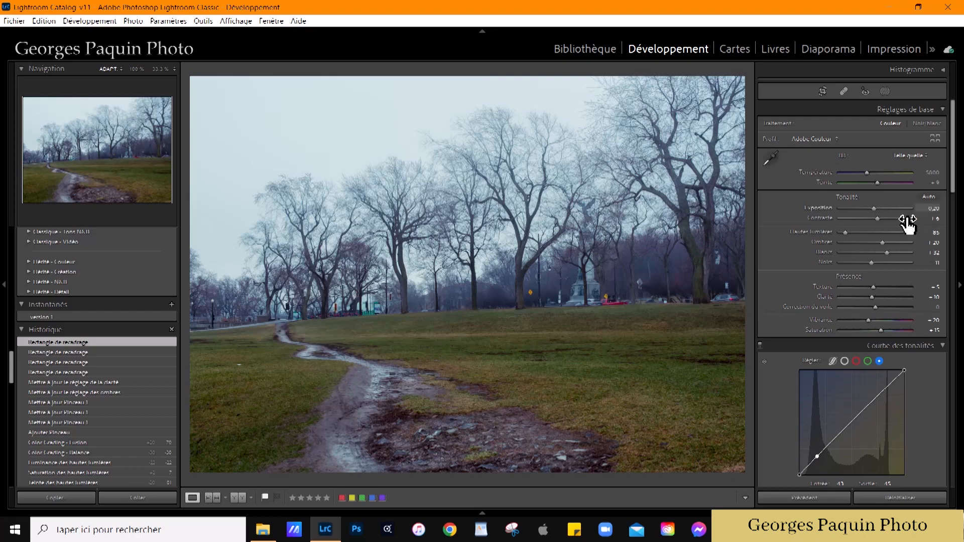
Step: Set the whole photo's exposure to -0.24, shadows to +31 and whites to +17
{"action": "left_click_drag", "start_coordinate": [873, 208], "coordinate": [875, 208]}
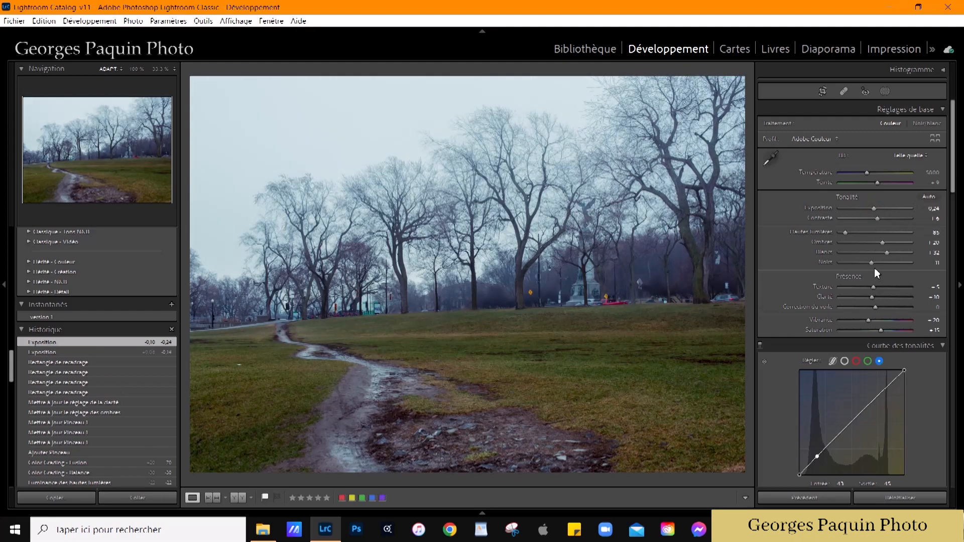
{"action": "left_click", "coordinate": [883, 244]}
{"action": "key", "text": "shift+Up"}
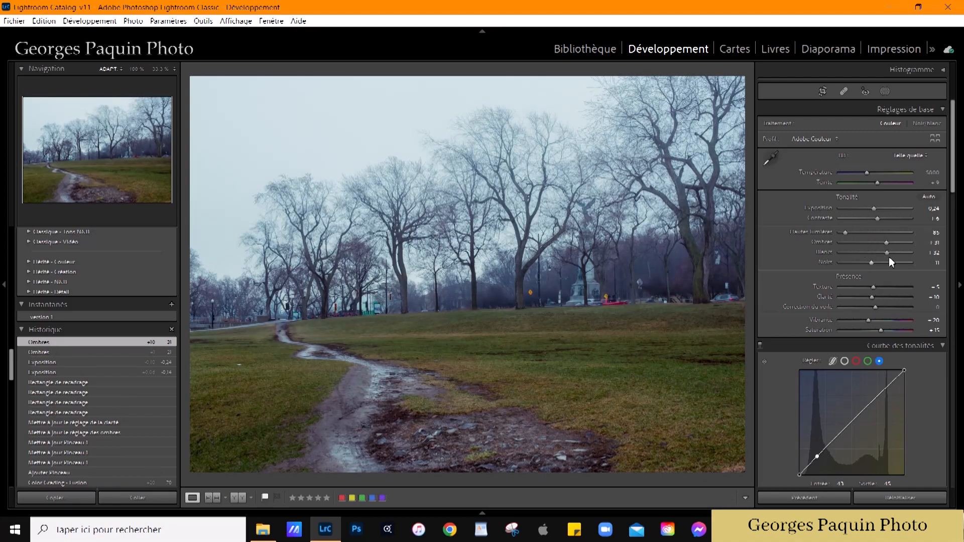
{"action": "left_click", "coordinate": [888, 253]}
{"action": "key", "text": "Down"}
{"action": "key", "text": "Down"}
{"action": "key", "text": "Down"}
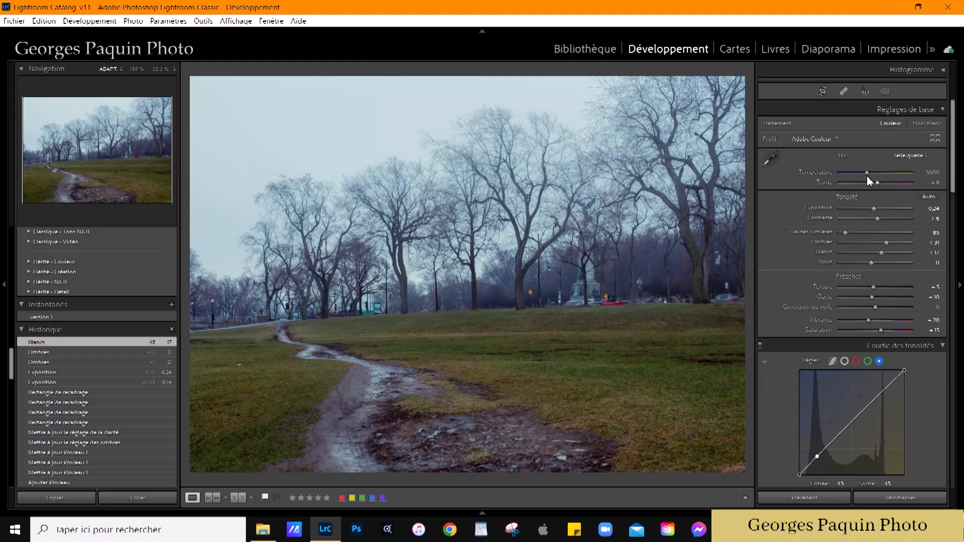
Step: Warm the white balance to a temperature of 6100 and set the tint to +1
{"action": "left_click_drag", "start_coordinate": [936, 176], "coordinate": [941, 177]}
{"action": "left_click_drag", "start_coordinate": [934, 179], "coordinate": [937, 178]}
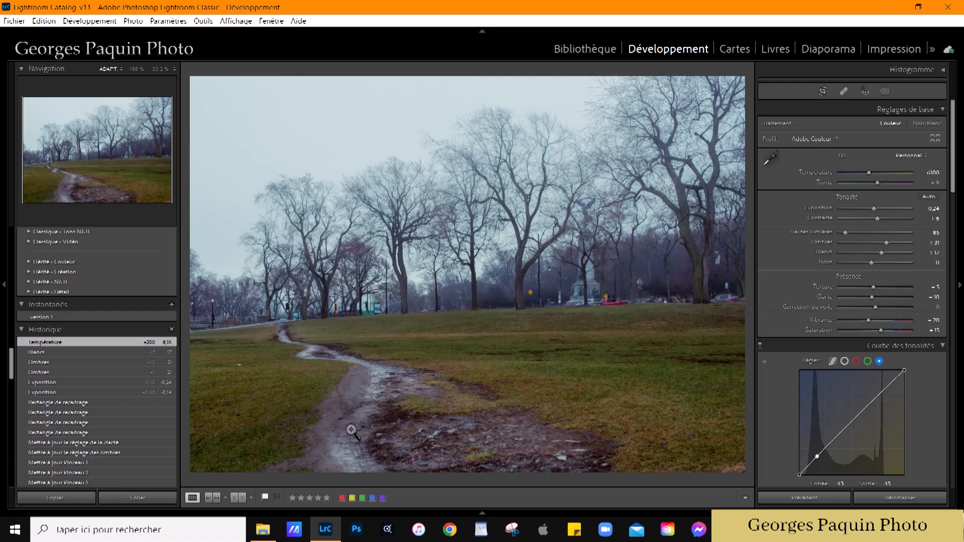
{"action": "left_click", "coordinate": [931, 183]}
{"action": "left_click_drag", "start_coordinate": [935, 186], "coordinate": [933, 186]}
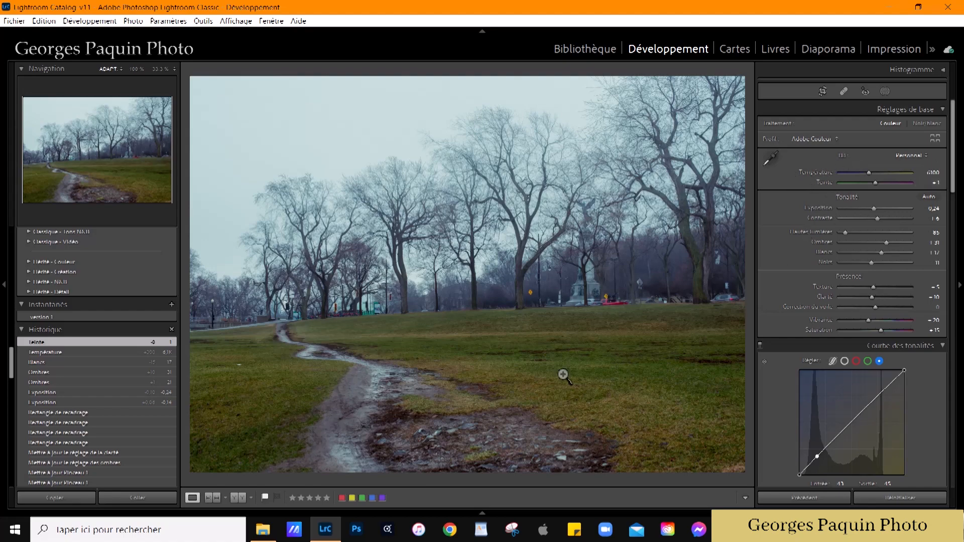
Step: Add a post-crop vignette with amount -20, roundness -56 and feather 70, using the Paint Overlay (Incrustation de peinture) style
{"action": "scroll", "coordinate": [774, 259], "scroll_direction": "down", "scroll_amount": 10}
{"action": "scroll", "coordinate": [775, 259], "scroll_direction": "down", "scroll_amount": 10}
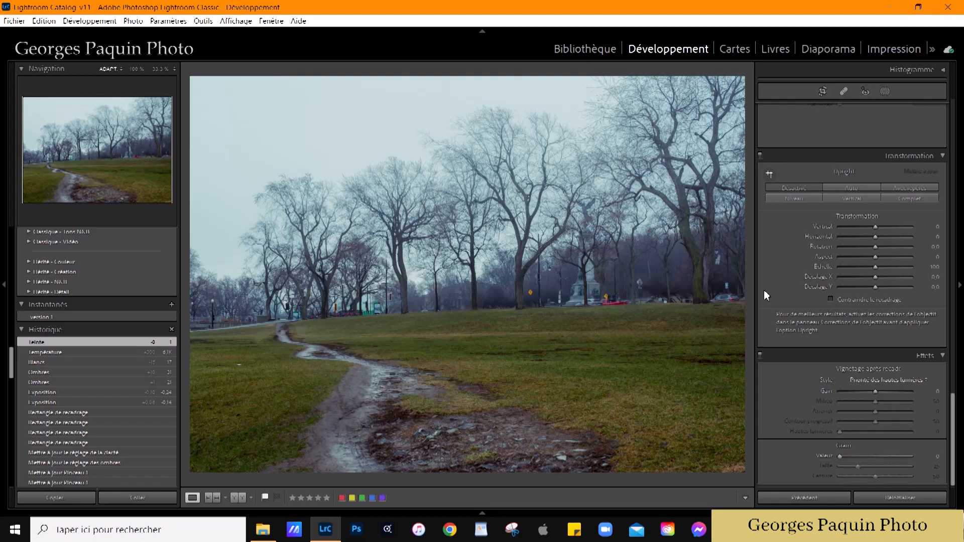
{"action": "left_click_drag", "start_coordinate": [876, 393], "coordinate": [886, 421]}
{"action": "key", "text": "Up"}
{"action": "key", "text": "Up"}
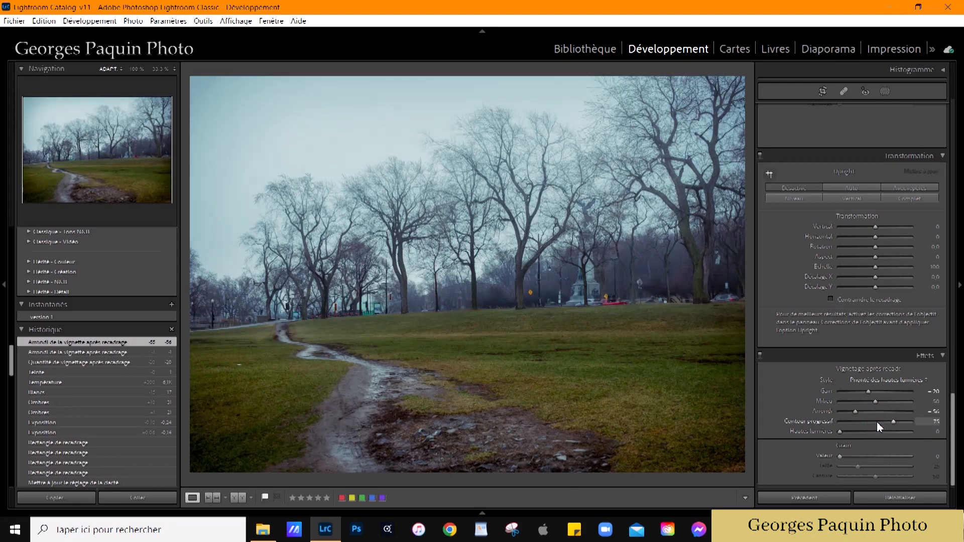
{"action": "key", "text": "Down"}
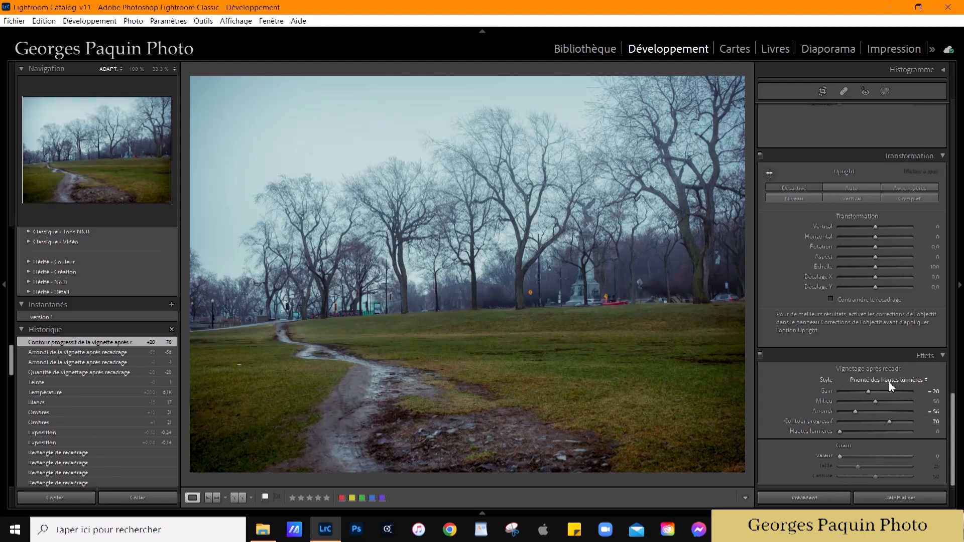
{"action": "left_click", "coordinate": [889, 381]}
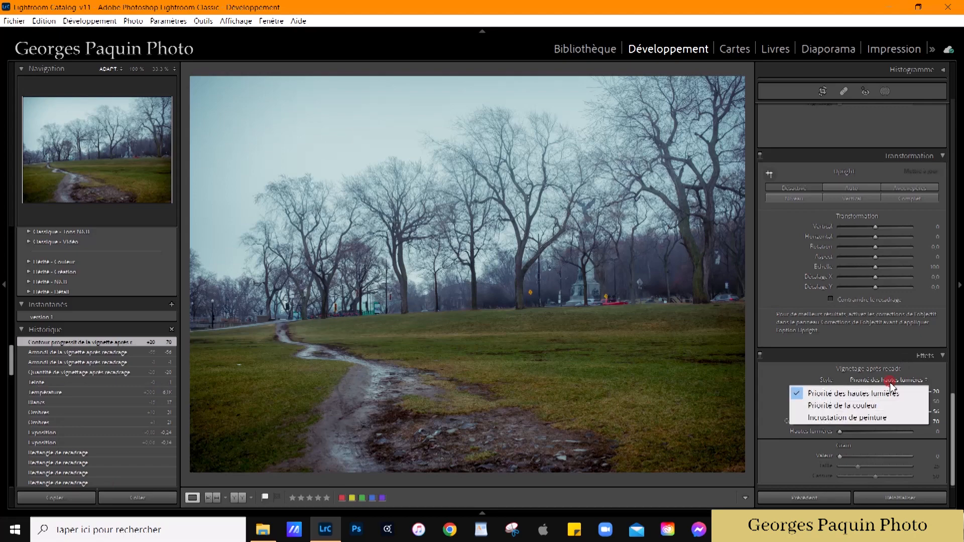
{"action": "left_click", "coordinate": [877, 421]}
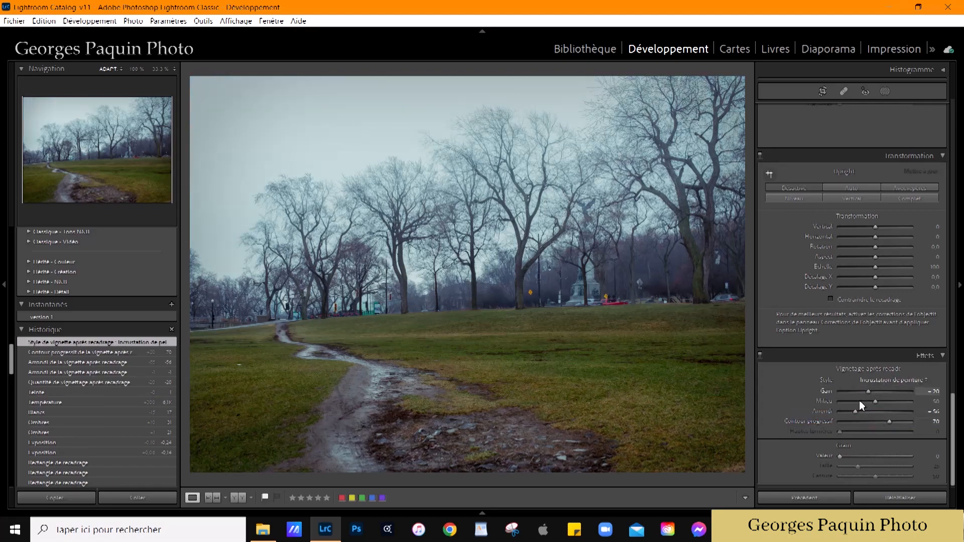
Step: Set the post-crop vignette's midpoint (Milieu) to 60 and its amount (Gain) to -13
{"action": "key", "text": "Up"}
{"action": "key", "text": "Up"}
{"action": "left_click_drag", "start_coordinate": [870, 391], "coordinate": [872, 392]}
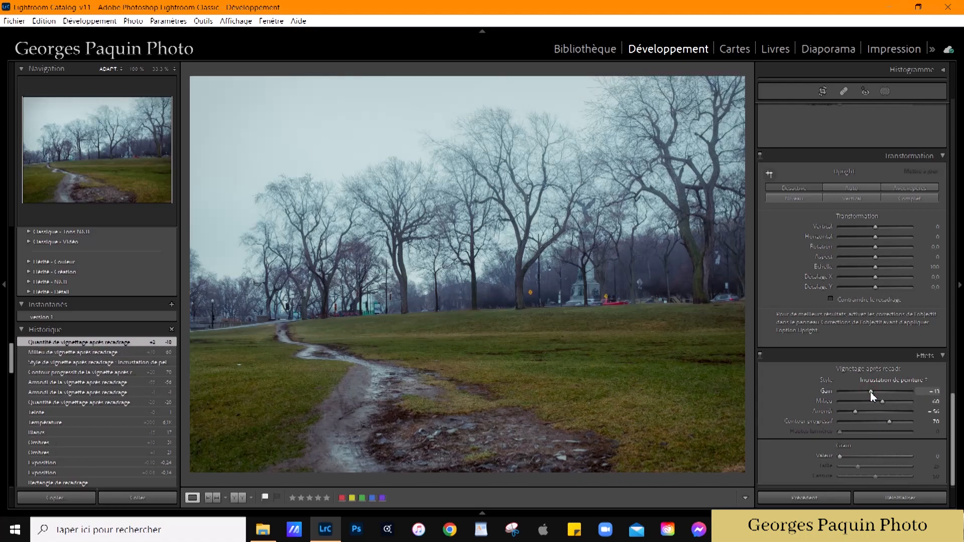
Step: Compare the photo with and without the Effects adjustments, leaving them enabled
{"action": "left_click", "coordinate": [762, 356]}
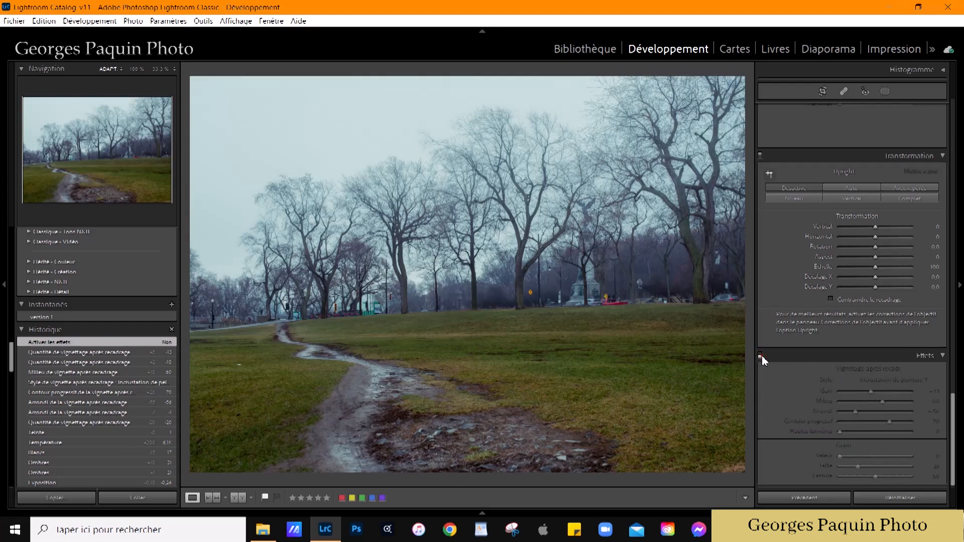
{"action": "left_click", "coordinate": [761, 357]}
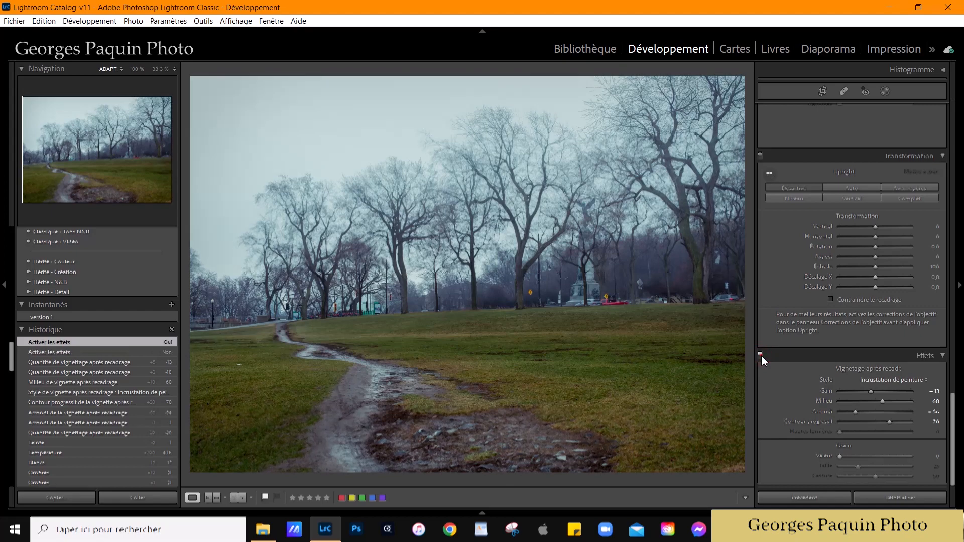
{"action": "left_click", "coordinate": [761, 356]}
{"action": "left_click", "coordinate": [761, 355]}
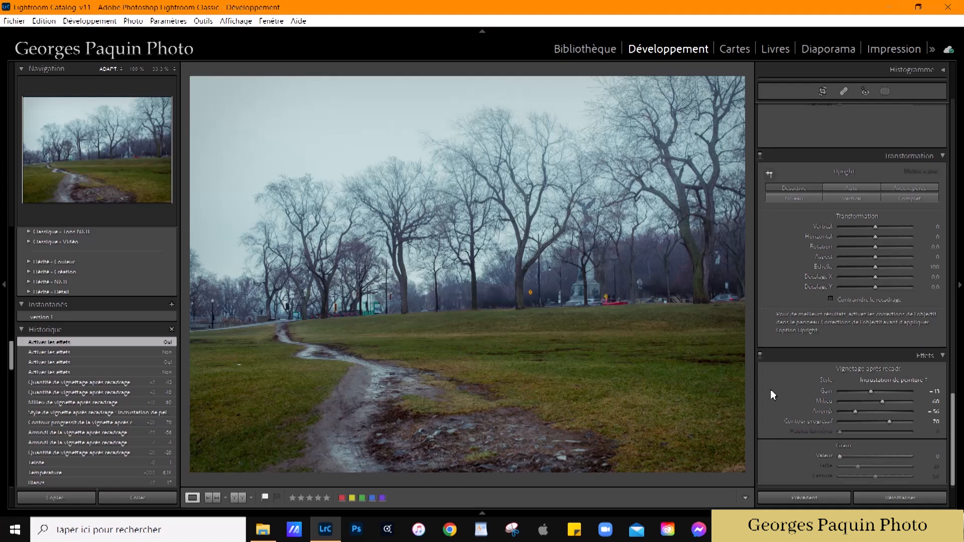
Step: Paint over the white piece of litter in the grass beside the path with the spot removal brush in Heal (Corriger) mode
{"action": "left_click", "coordinate": [244, 374]}
{"action": "key", "text": "ctrl+="}
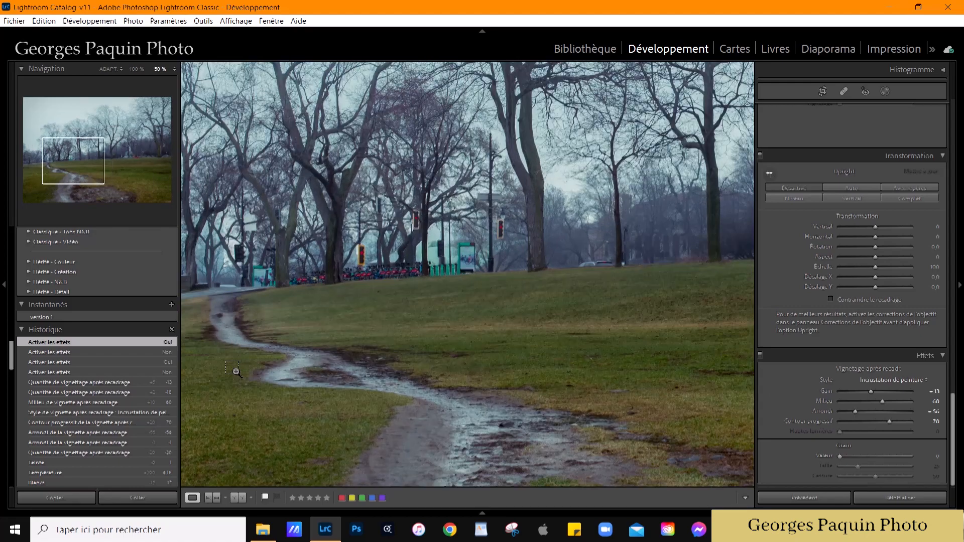
{"action": "left_click_drag", "start_coordinate": [254, 383], "coordinate": [448, 378]}
{"action": "key", "text": "ctrl+="}
{"action": "key", "text": "ctrl+="}
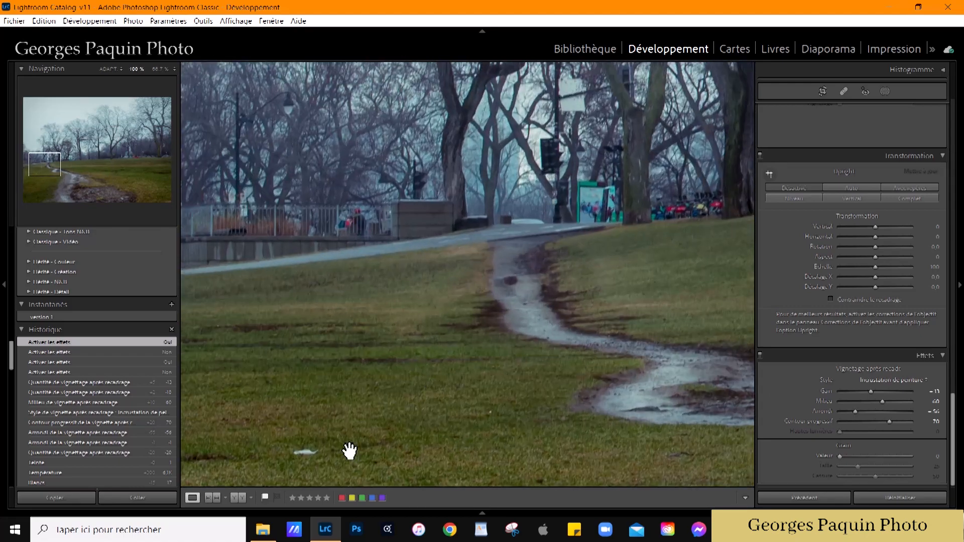
{"action": "key", "text": "ctrl+="}
{"action": "key", "text": "ctrl+="}
{"action": "left_click_drag", "start_coordinate": [486, 417], "coordinate": [508, 315]}
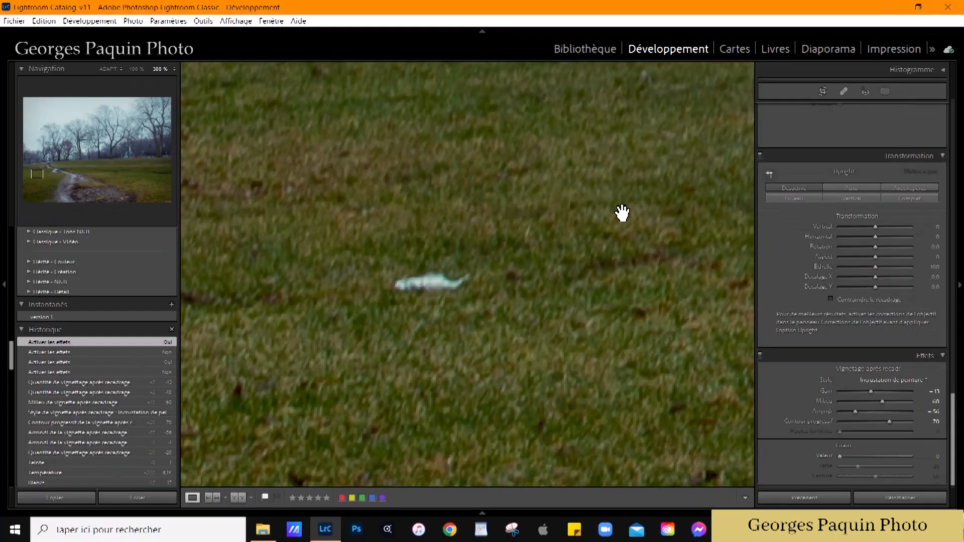
{"action": "left_click", "coordinate": [844, 91]}
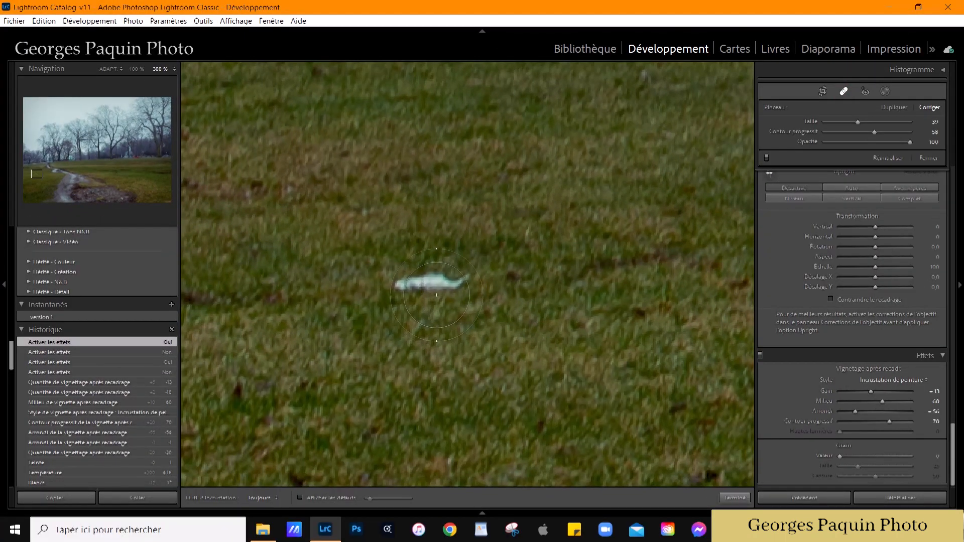
{"action": "left_click_drag", "start_coordinate": [389, 287], "coordinate": [513, 281]}
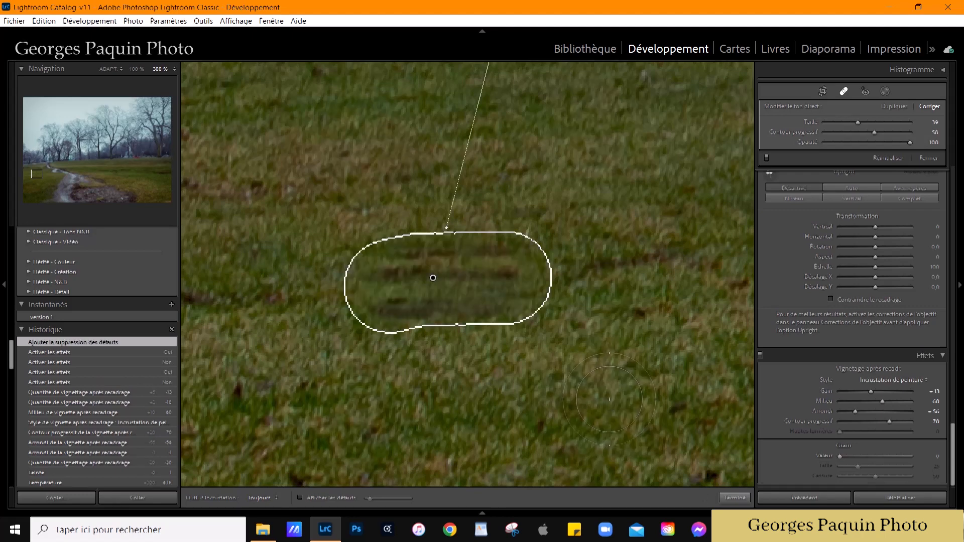
Step: Select new sources for the healed grass patch until it blends in, then finish the spot removal and view the whole photo
{"action": "right_click", "coordinate": [482, 285]}
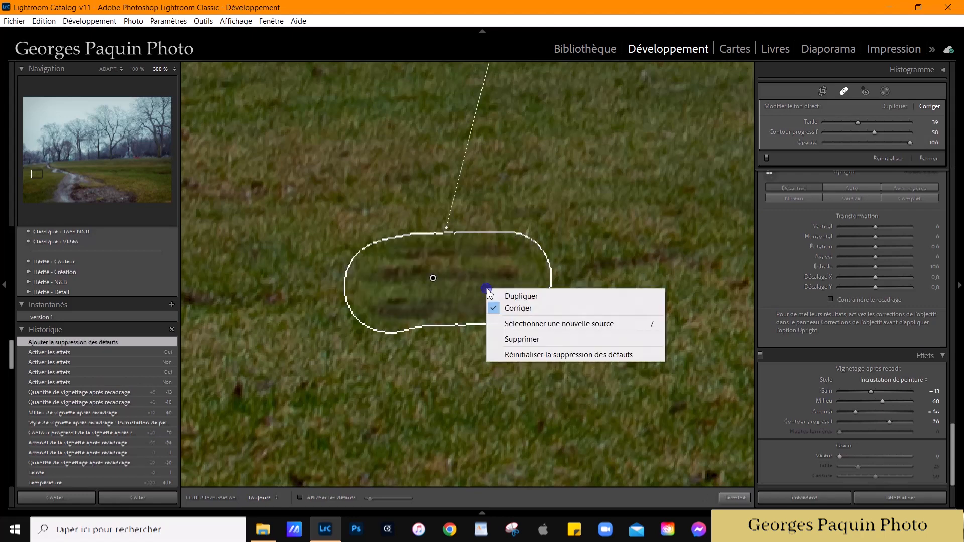
{"action": "left_click", "coordinate": [468, 271]}
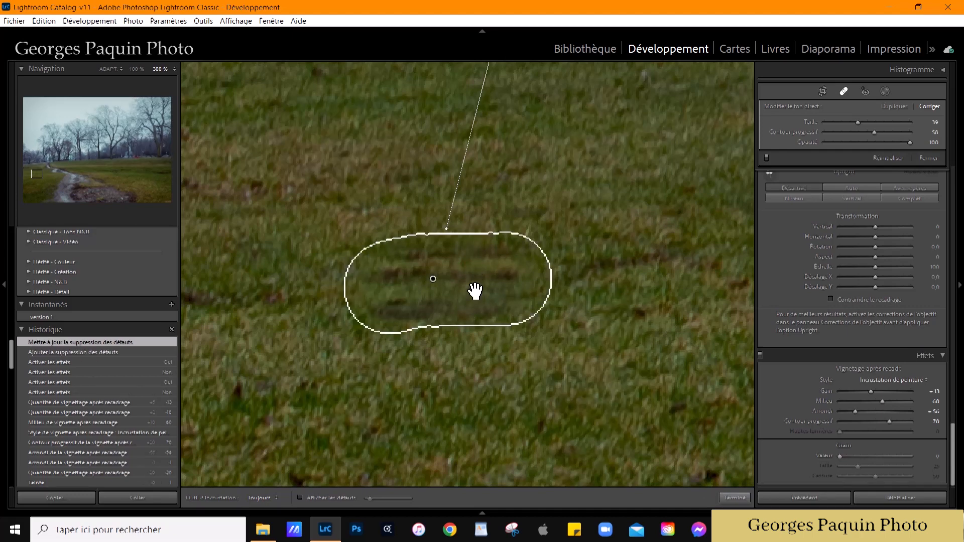
{"action": "right_click", "coordinate": [476, 290]}
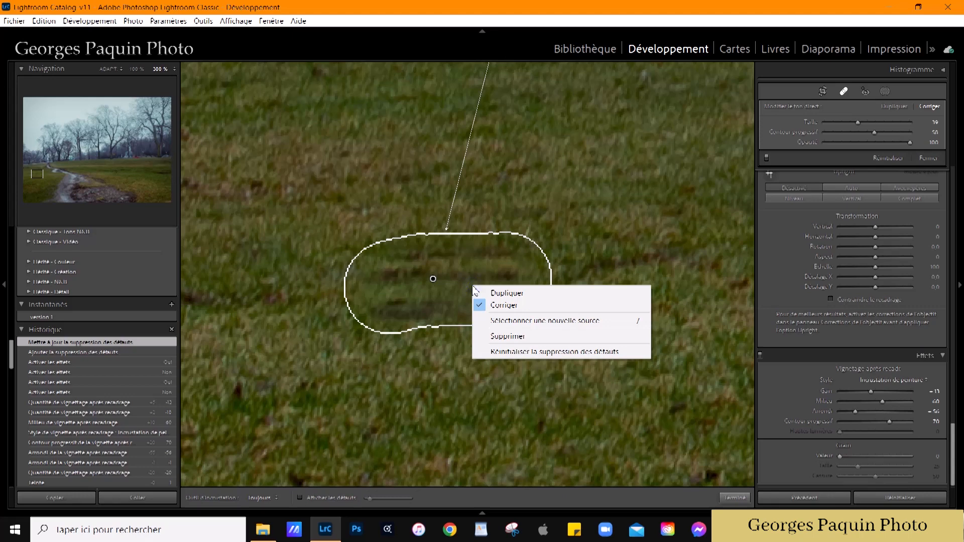
{"action": "left_click", "coordinate": [555, 322]}
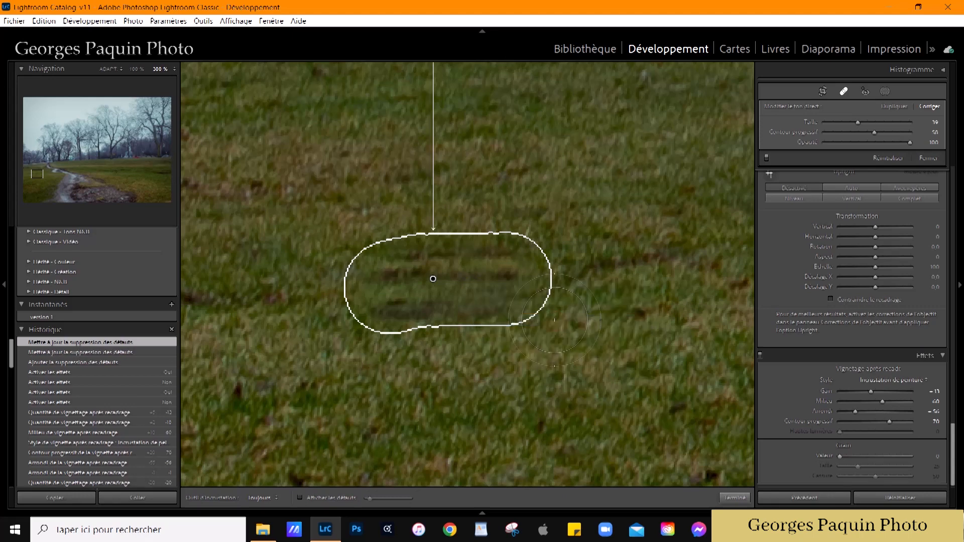
{"action": "right_click", "coordinate": [494, 304]}
{"action": "left_click", "coordinate": [567, 338]}
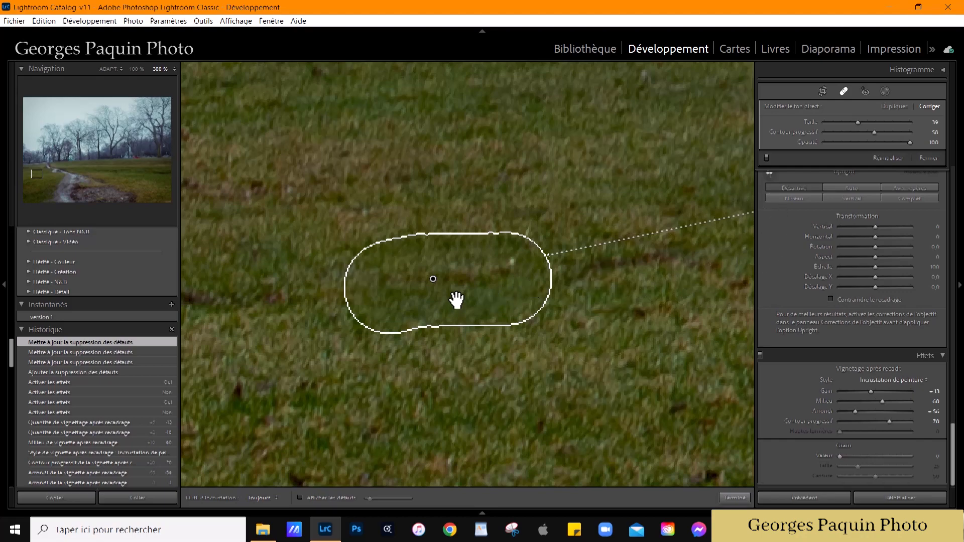
{"action": "left_click", "coordinate": [729, 498]}
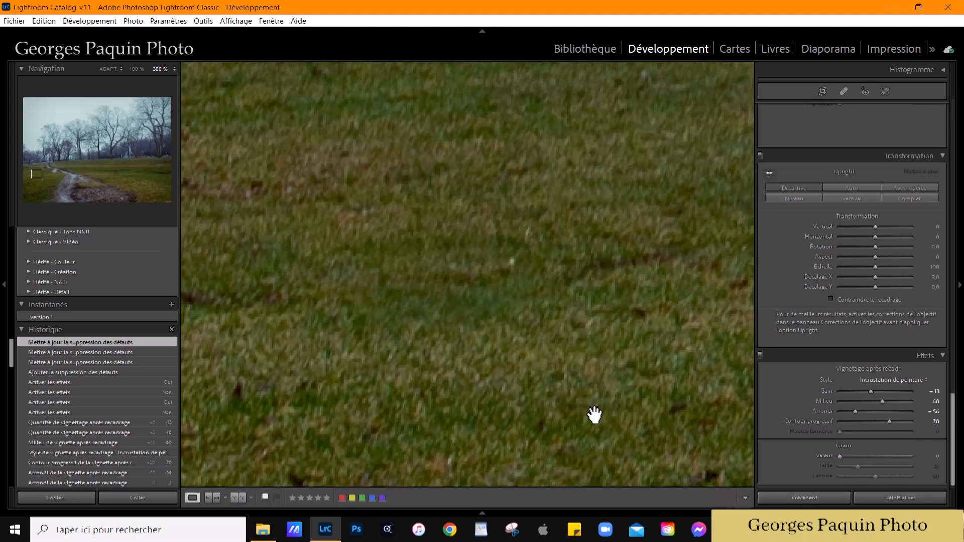
{"action": "left_click", "coordinate": [594, 415]}
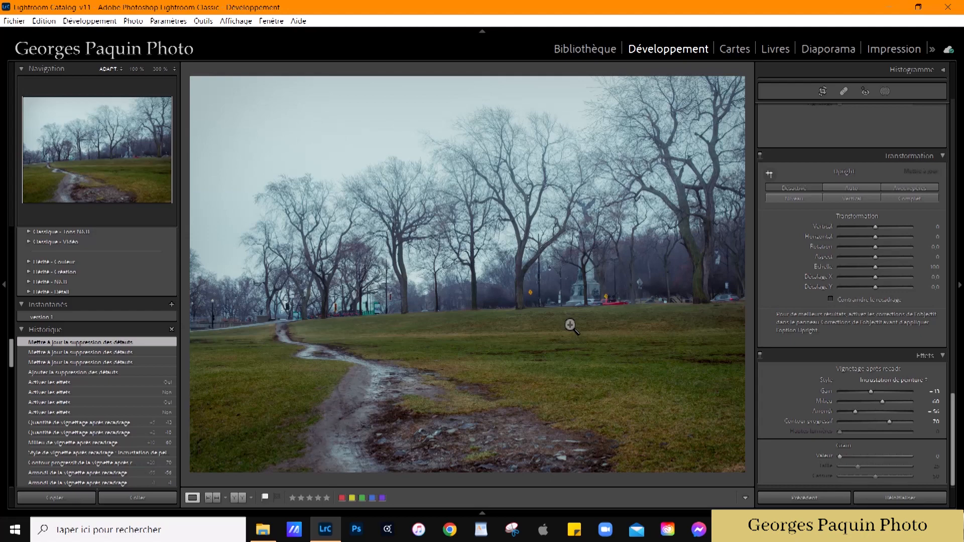